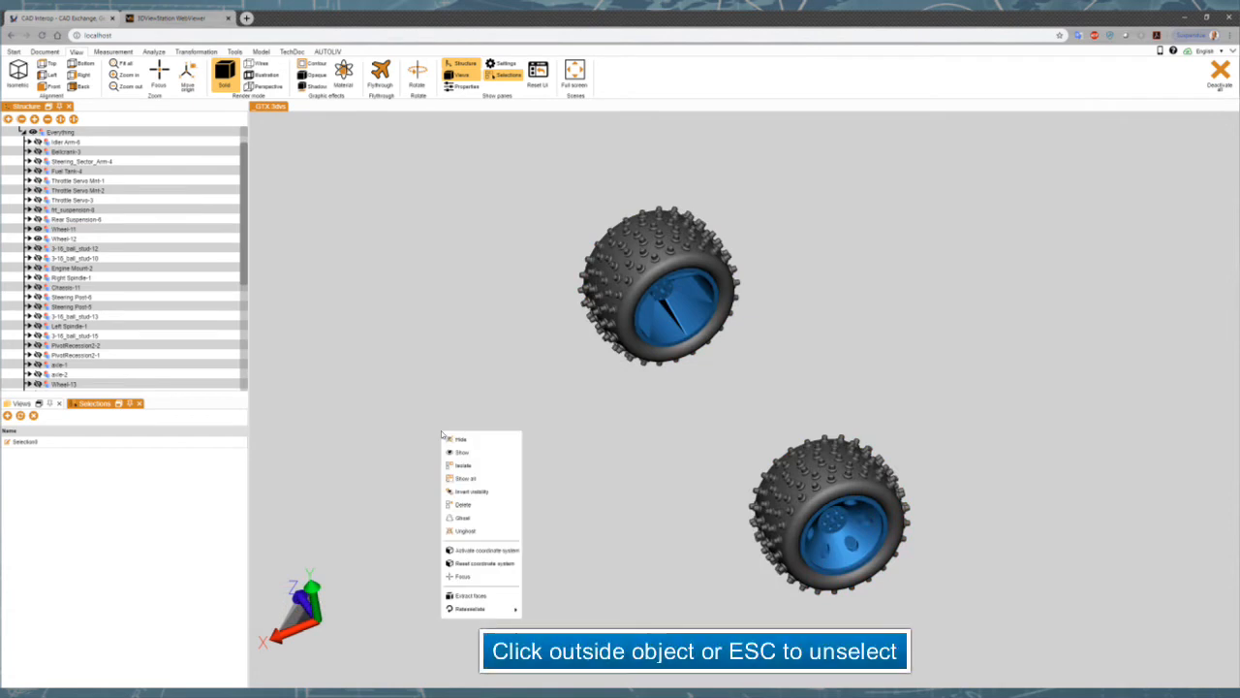
# Show all hidden parts of the model again.
pyautogui.click(465, 478)
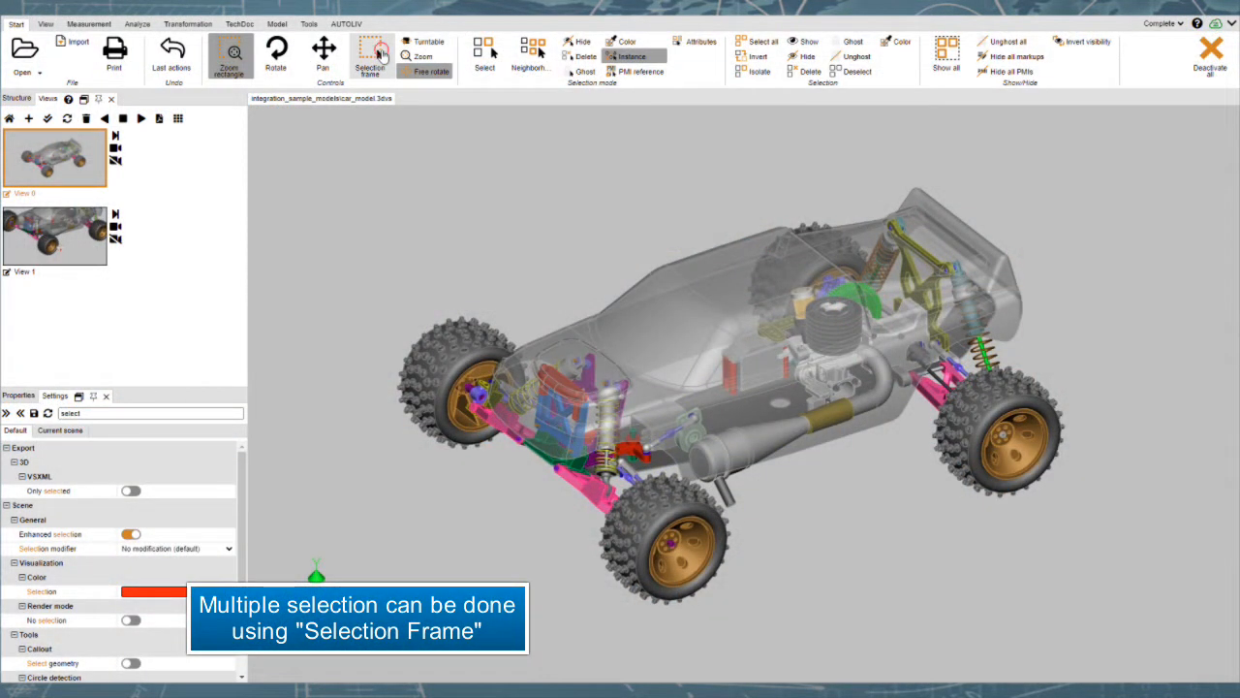
# Select the nearest front wheel, tire and rim, with a right-to-left selection frame and clear the selection.
pyautogui.click(381, 55)
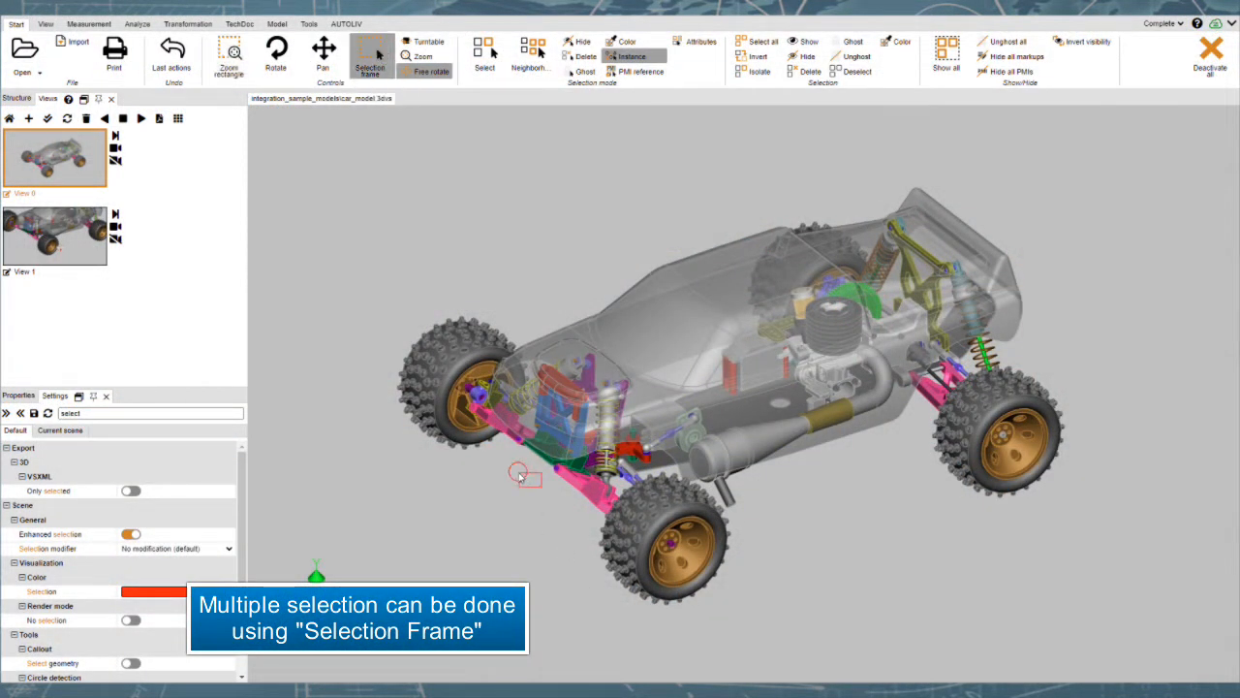
pyautogui.moveTo(518, 472); pyautogui.dragTo(562, 472)
pyautogui.click(773, 617)
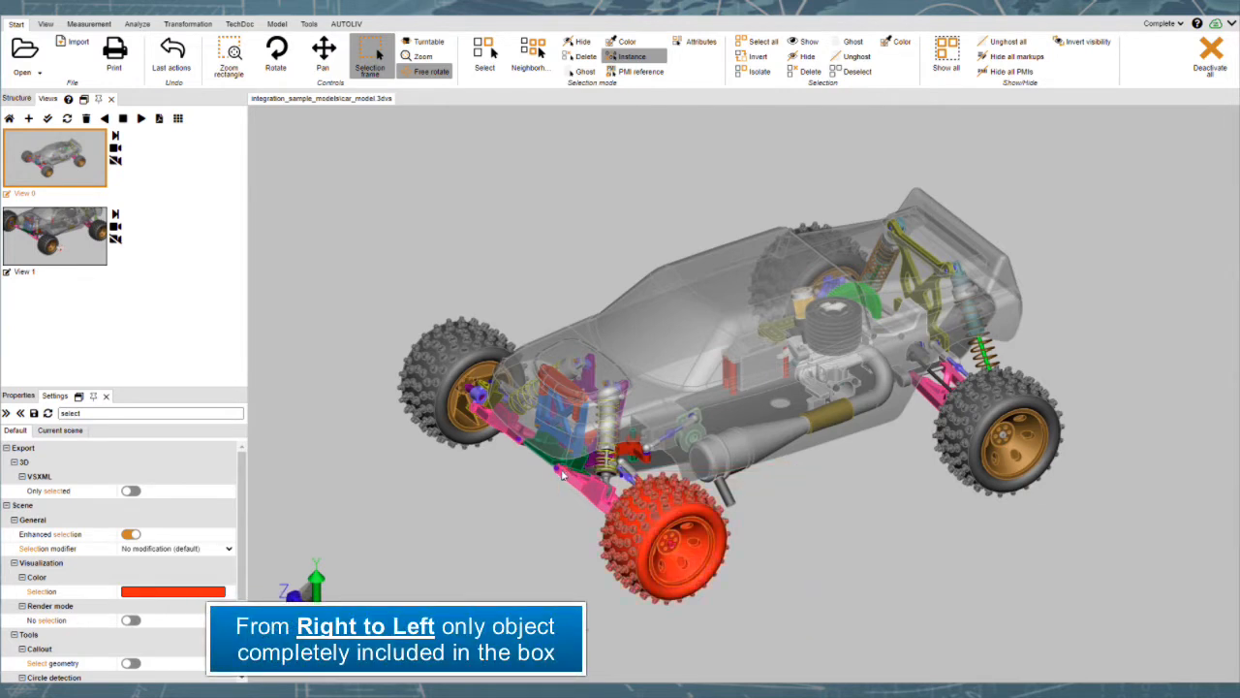
pyautogui.click(504, 547)
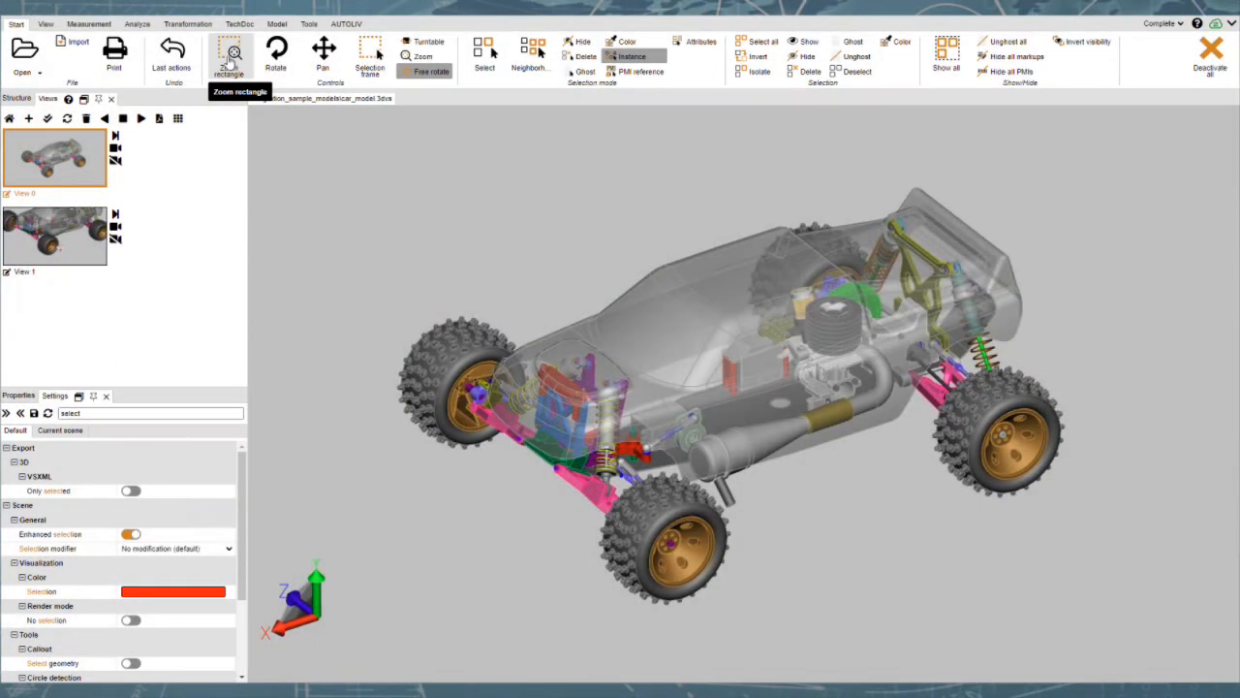
# Select all four tires together in Select mode, hide them, and restore View 0.
pyautogui.click(484, 54)
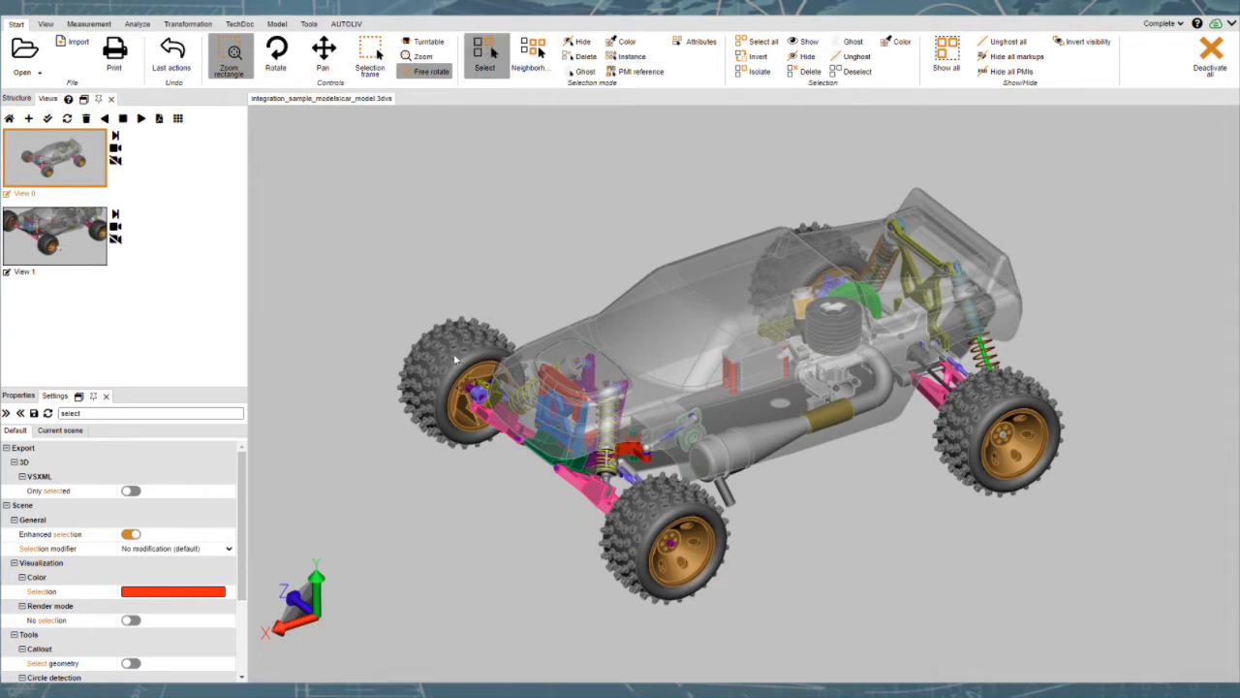
pyautogui.click(482, 387)
pyautogui.keyDown('ctrl'); pyautogui.click(652, 506); pyautogui.keyUp('ctrl')
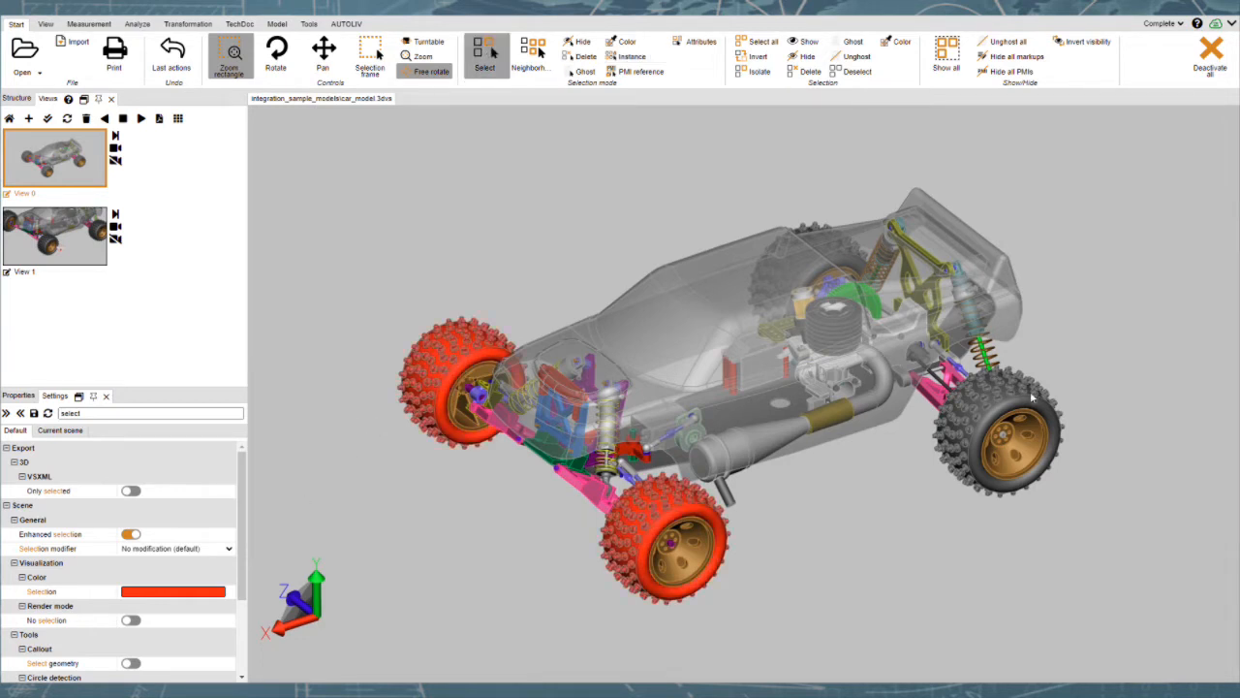
pyautogui.keyDown('ctrl'); pyautogui.click(1004, 395); pyautogui.keyUp('ctrl')
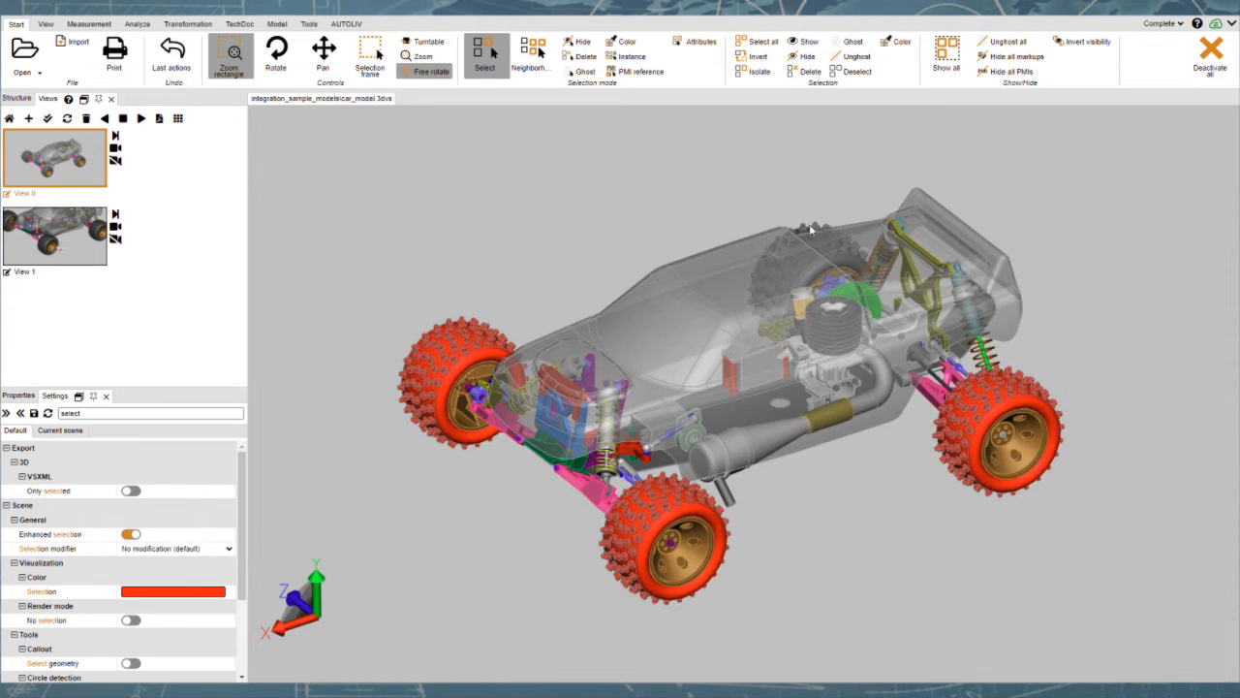
pyautogui.keyDown('ctrl'); pyautogui.click(812, 270); pyautogui.keyUp('ctrl')
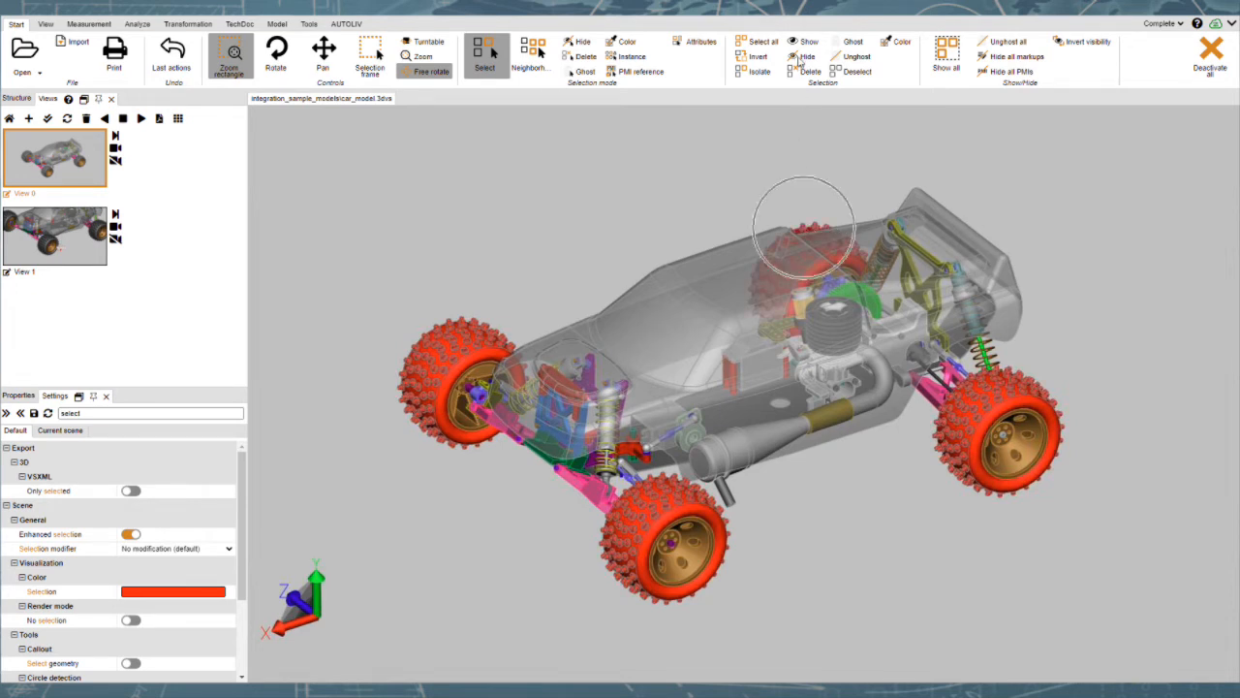
pyautogui.click(799, 58)
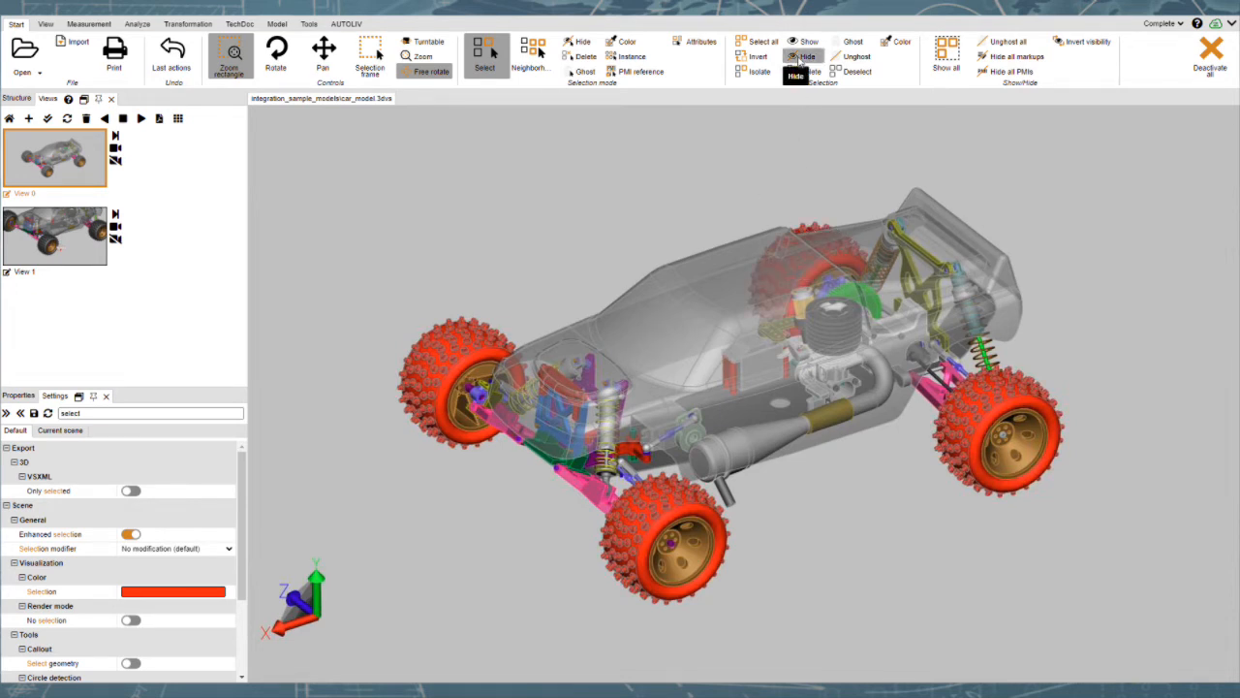
pyautogui.click(53, 160)
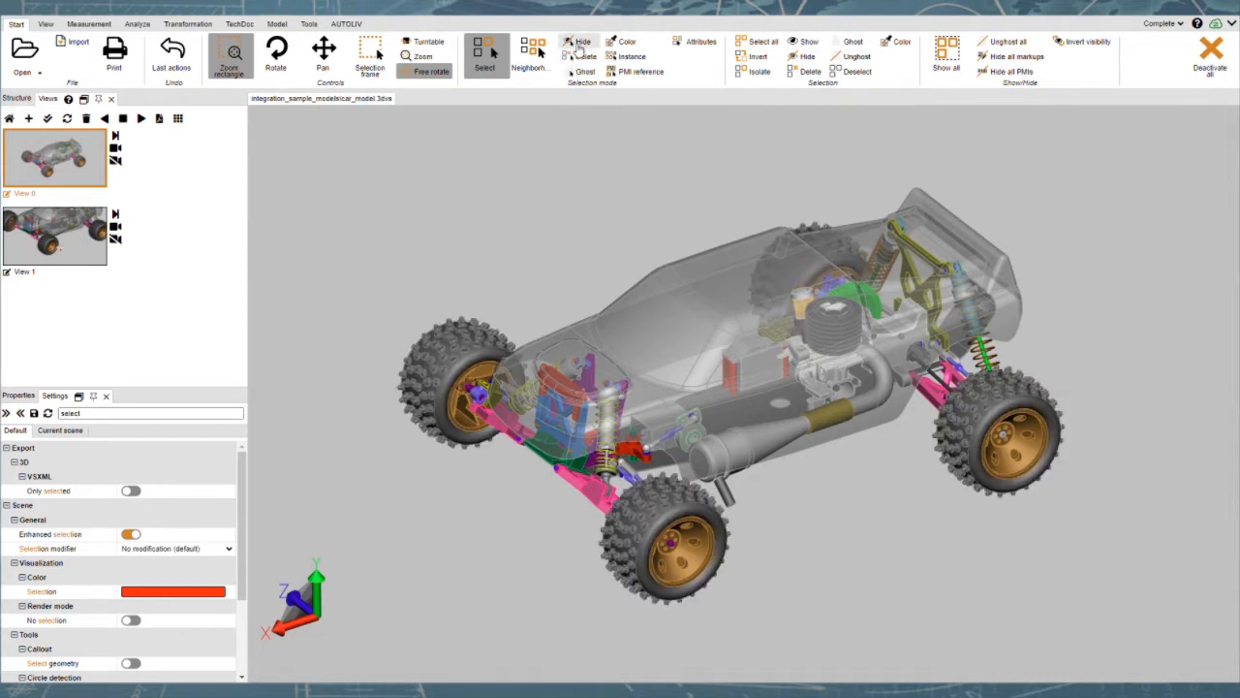
# Hide the four tires one after another with the Hide selection mode, and restore View 0.
pyautogui.click(578, 44)
pyautogui.click(459, 343)
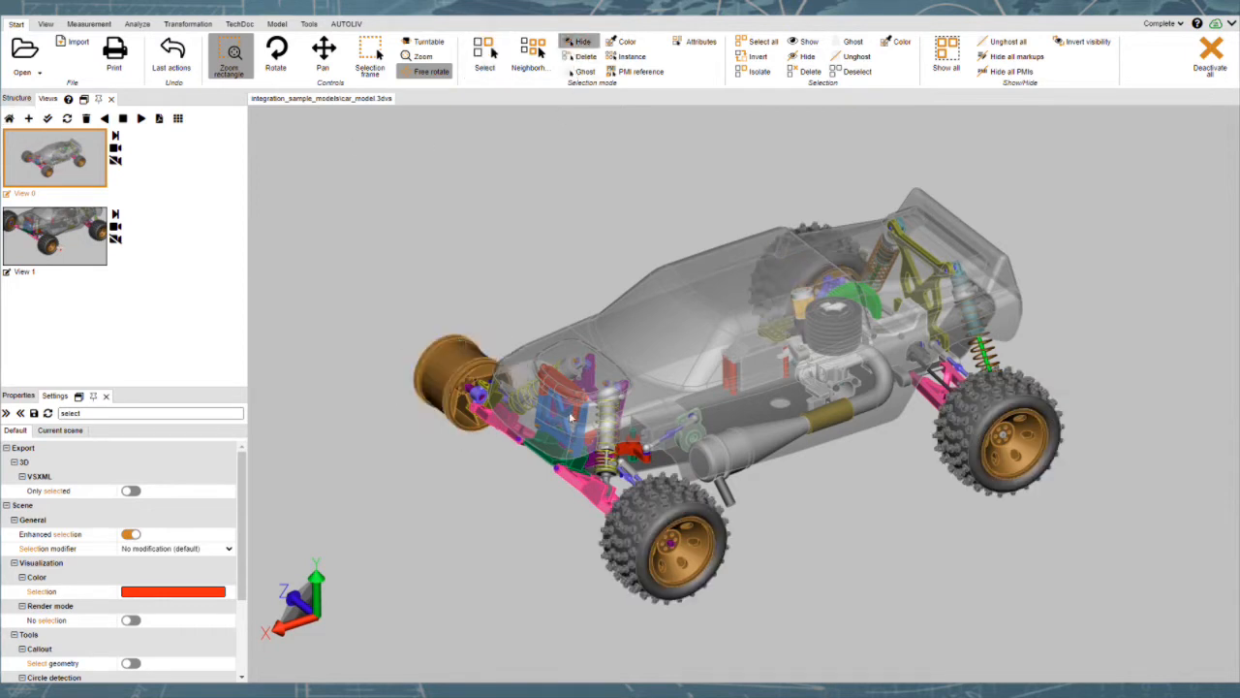
pyautogui.click(639, 526)
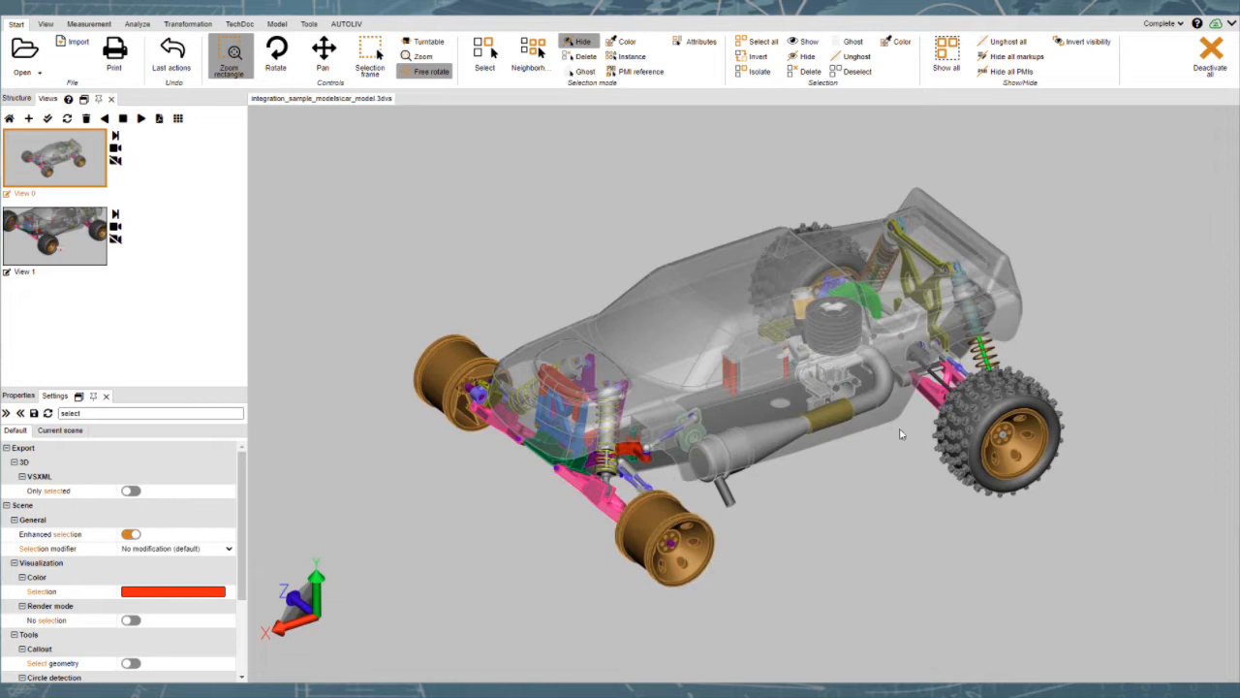
pyautogui.click(985, 396)
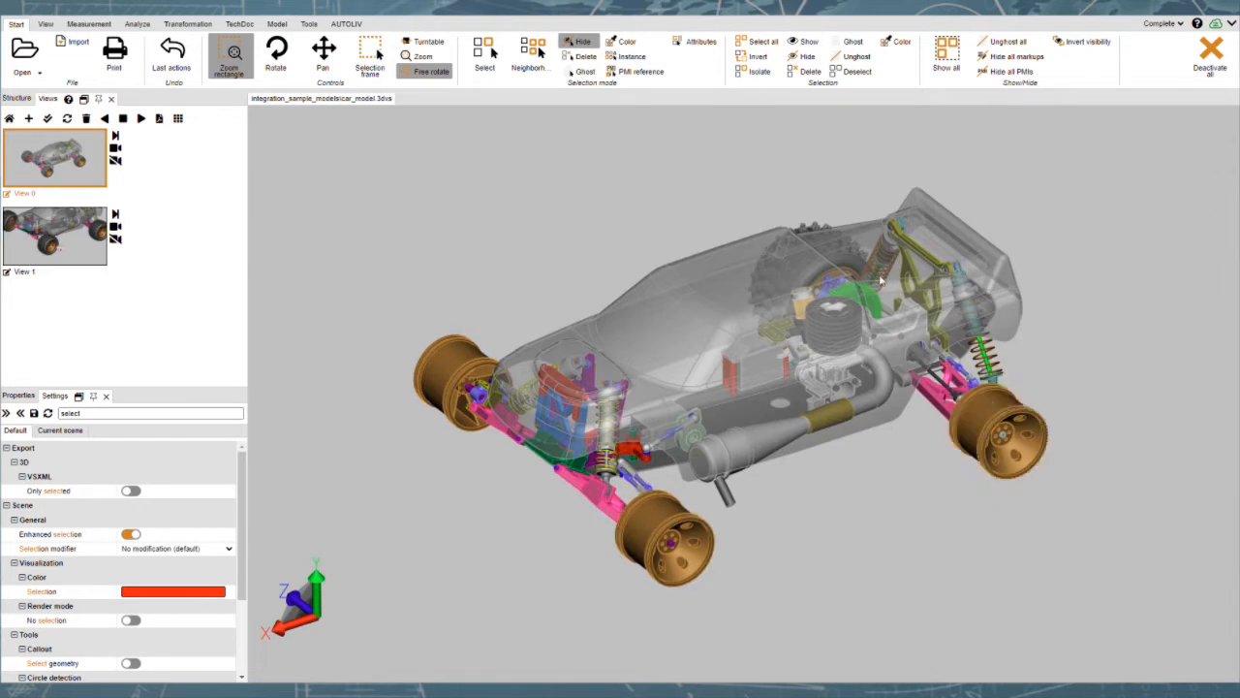
pyautogui.click(809, 231)
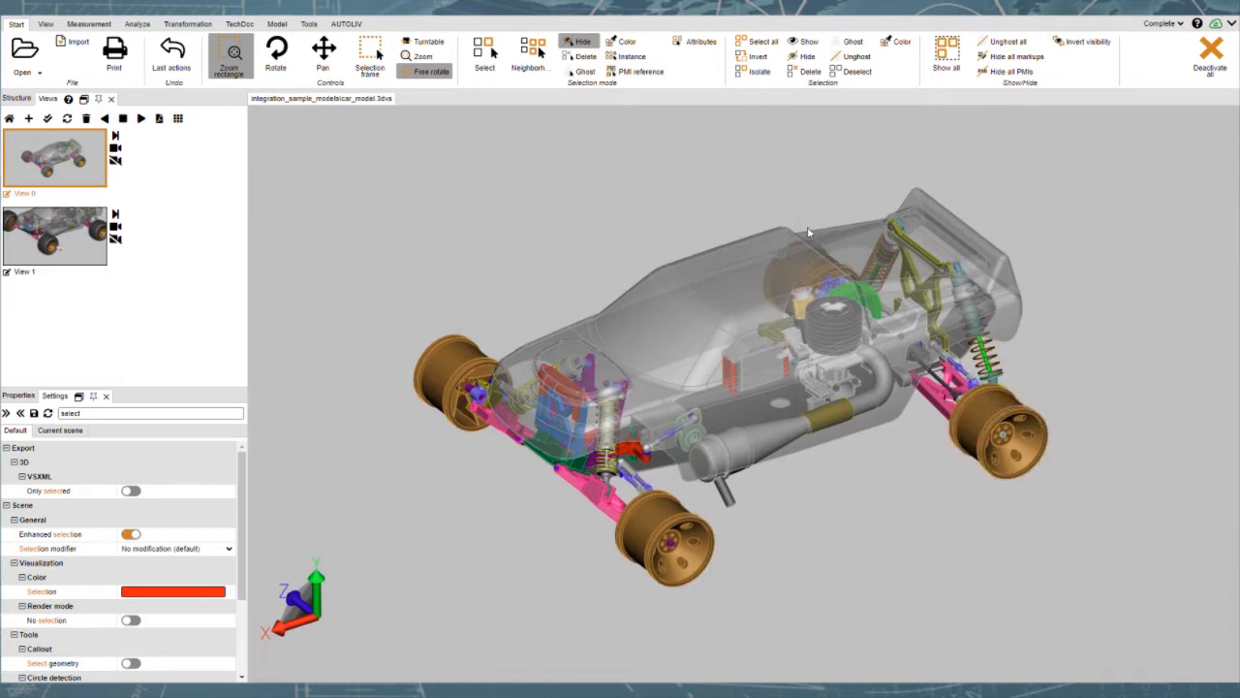
pyautogui.click(49, 151)
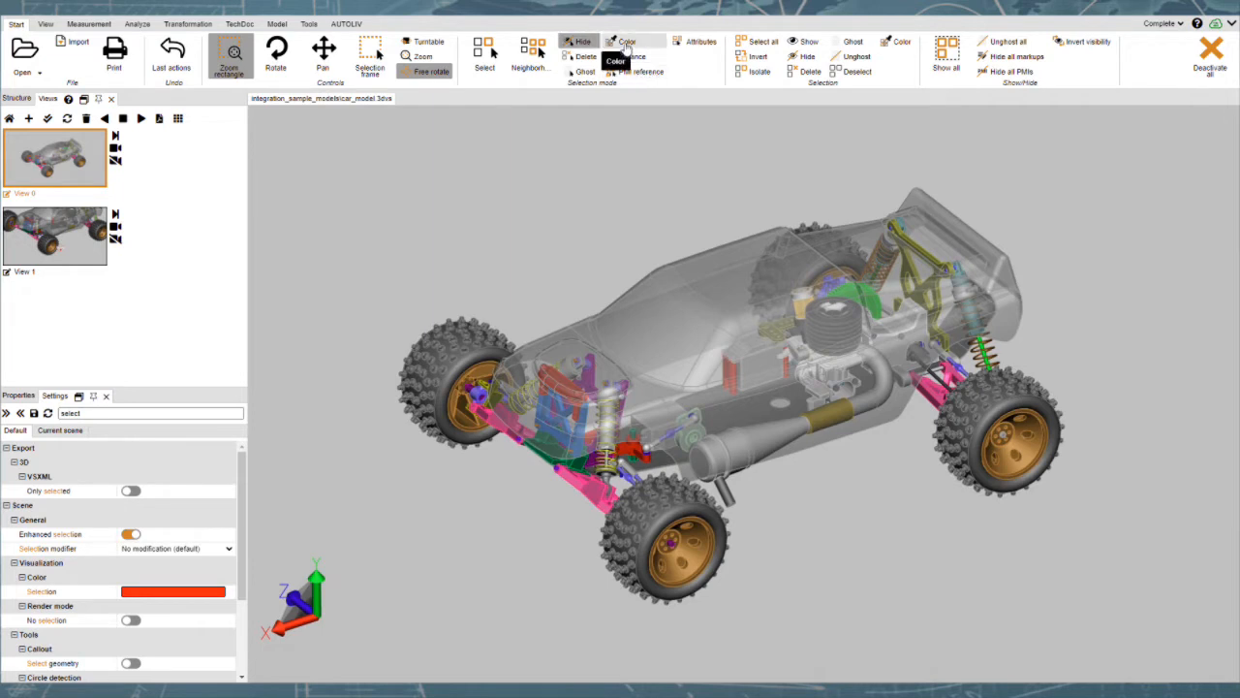
# Isolate all pink suspension arms by selecting them through their shared color, and restore View 0.
pyautogui.click(627, 43)
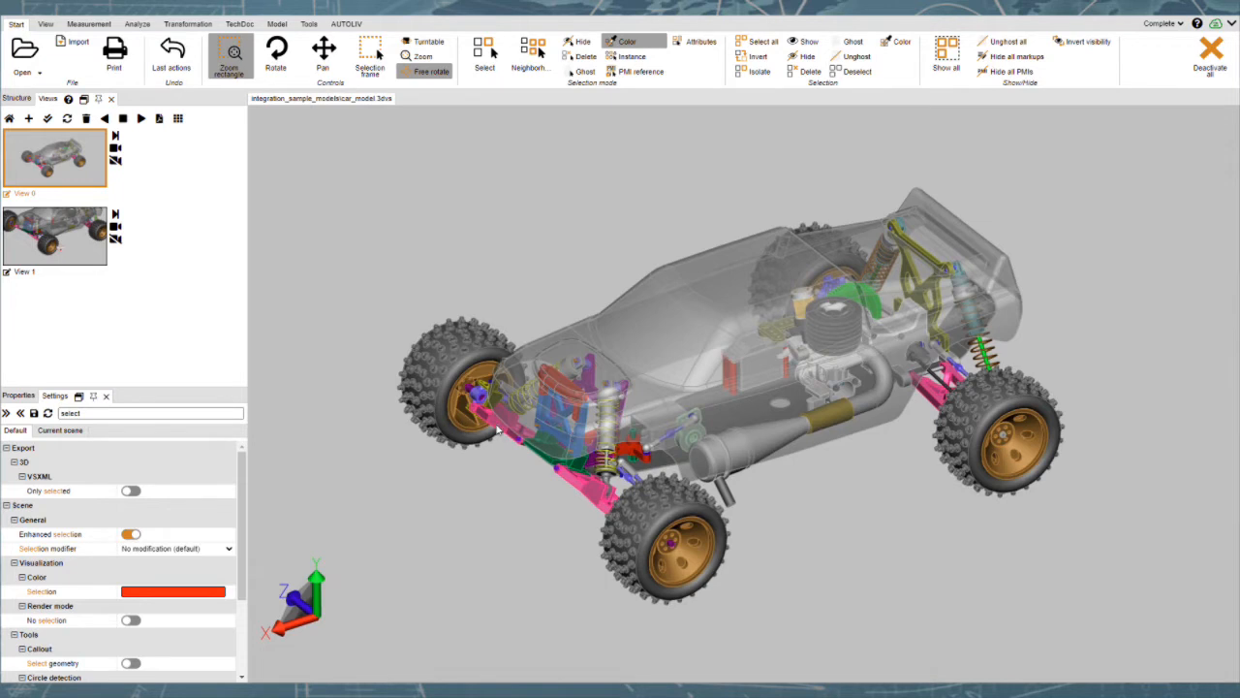
pyautogui.click(497, 430)
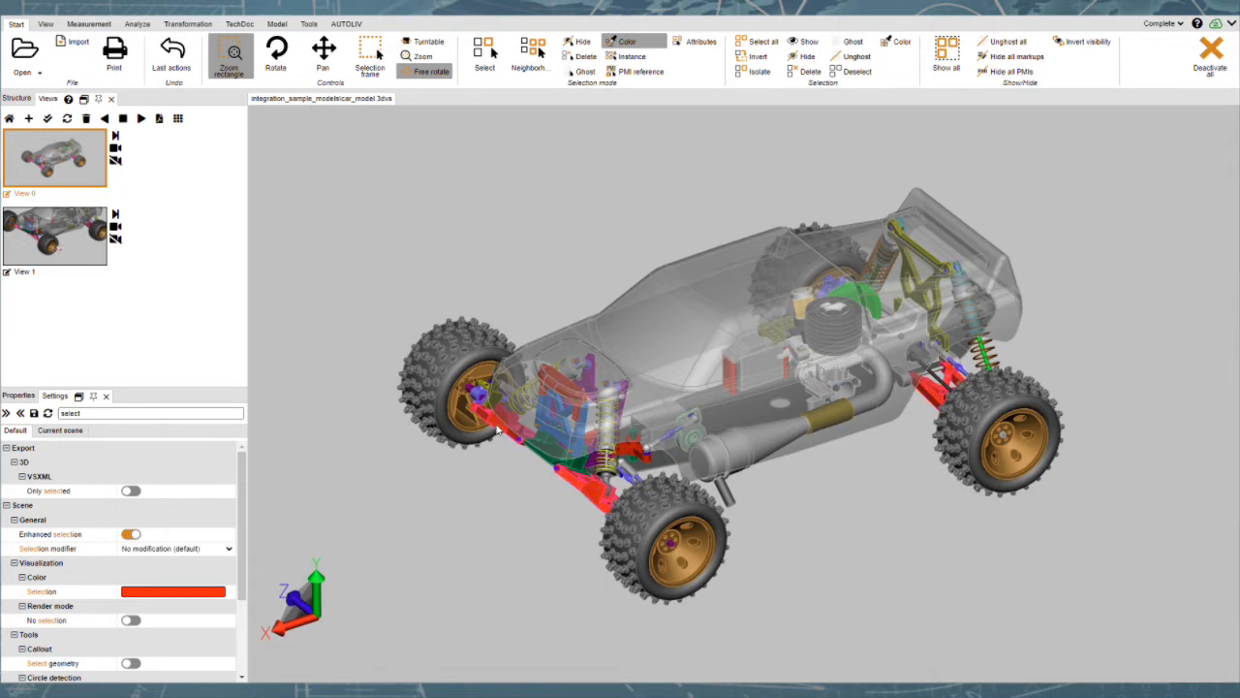
pyautogui.rightClick(462, 540)
pyautogui.click(505, 443)
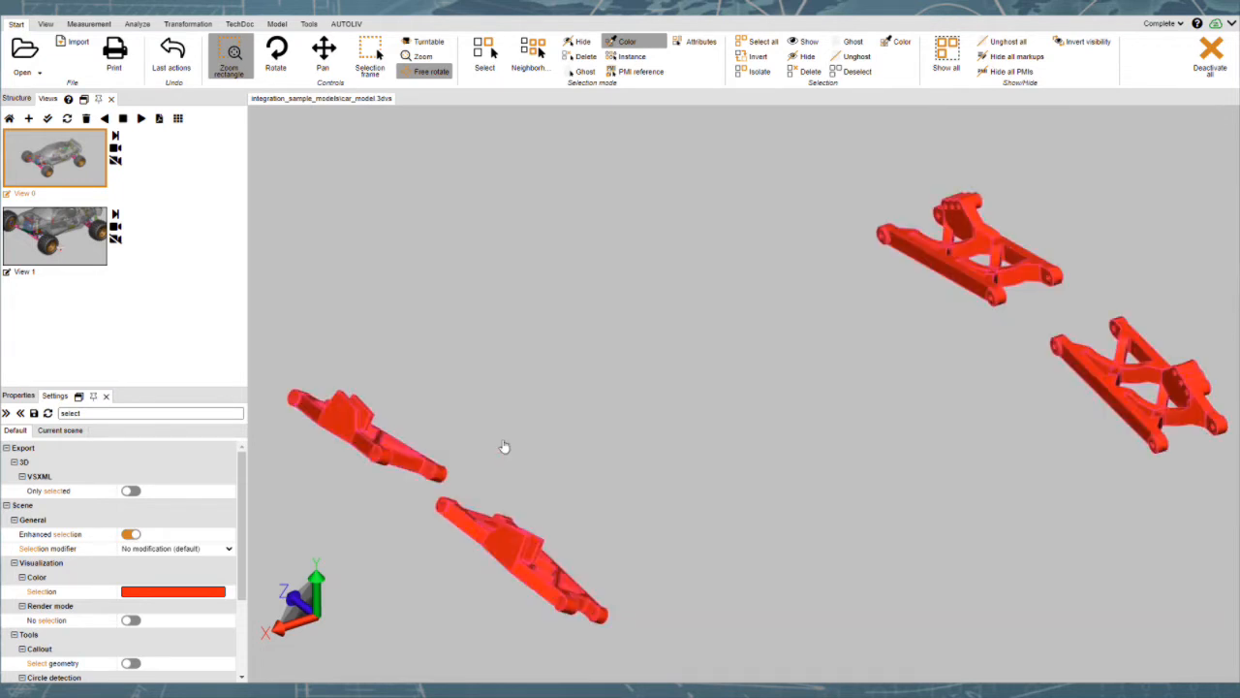
pyautogui.click(465, 271)
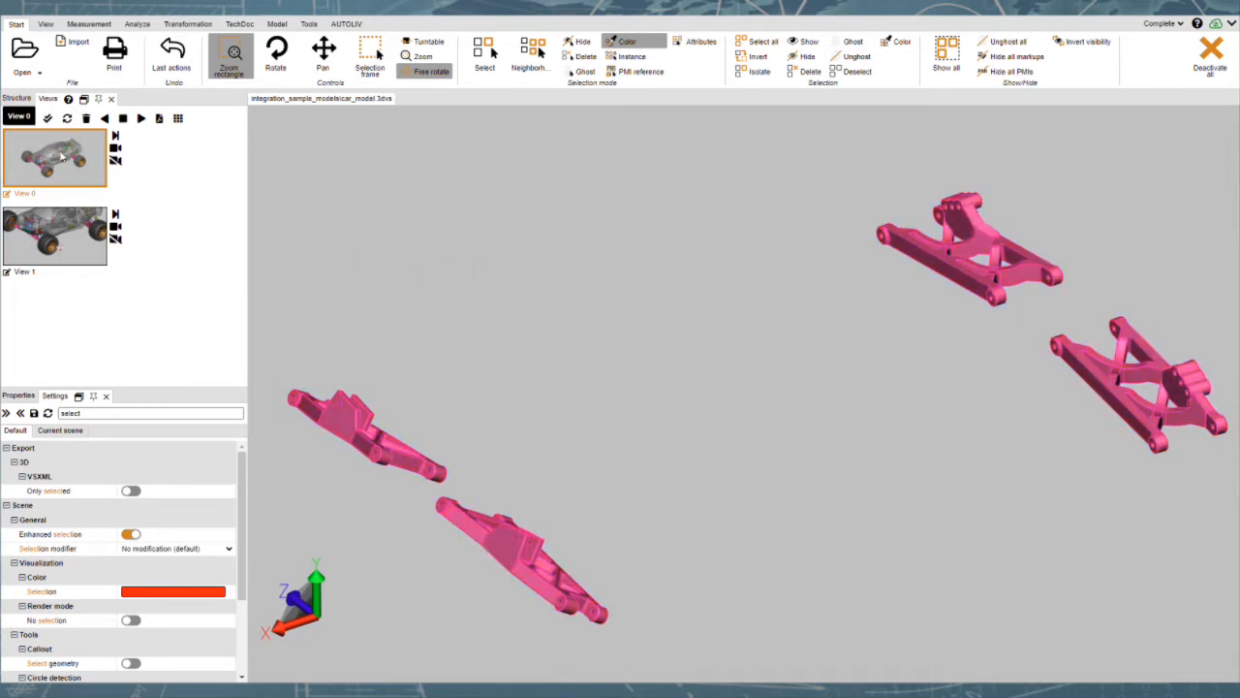
pyautogui.click(60, 155)
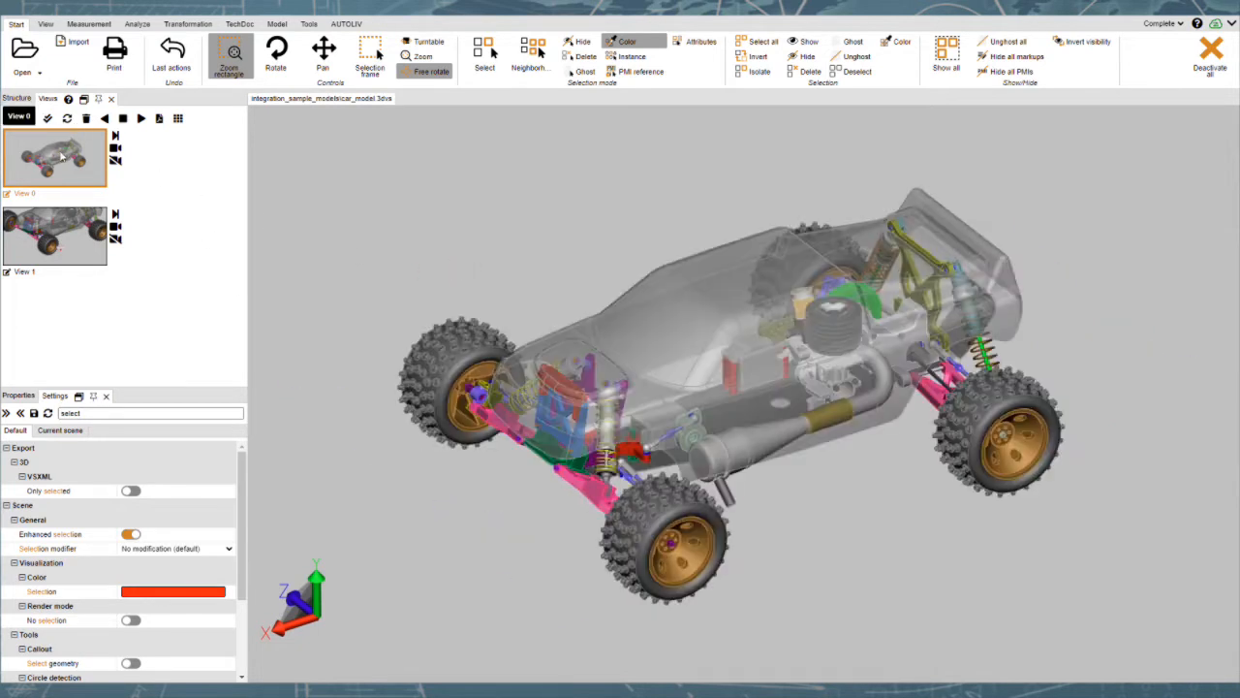
# Isolate all four wheel rims by selecting them with the Instance selection mode, and restore View 0.
pyautogui.click(628, 59)
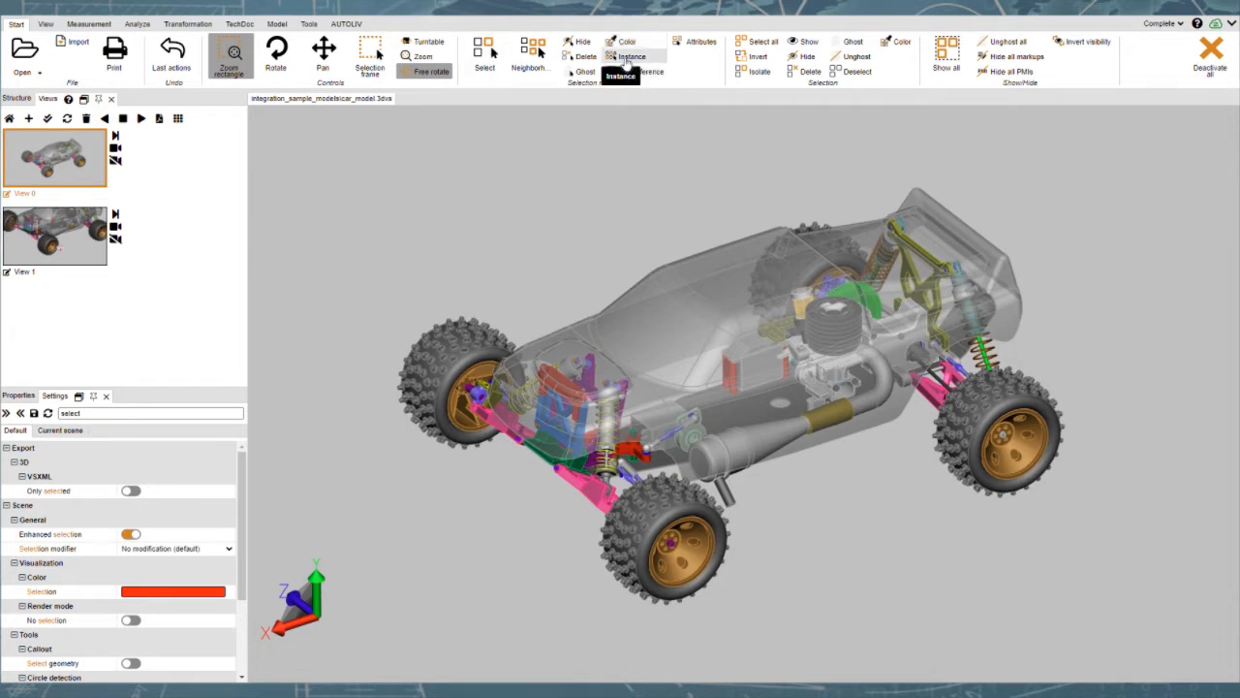
pyautogui.click(455, 413)
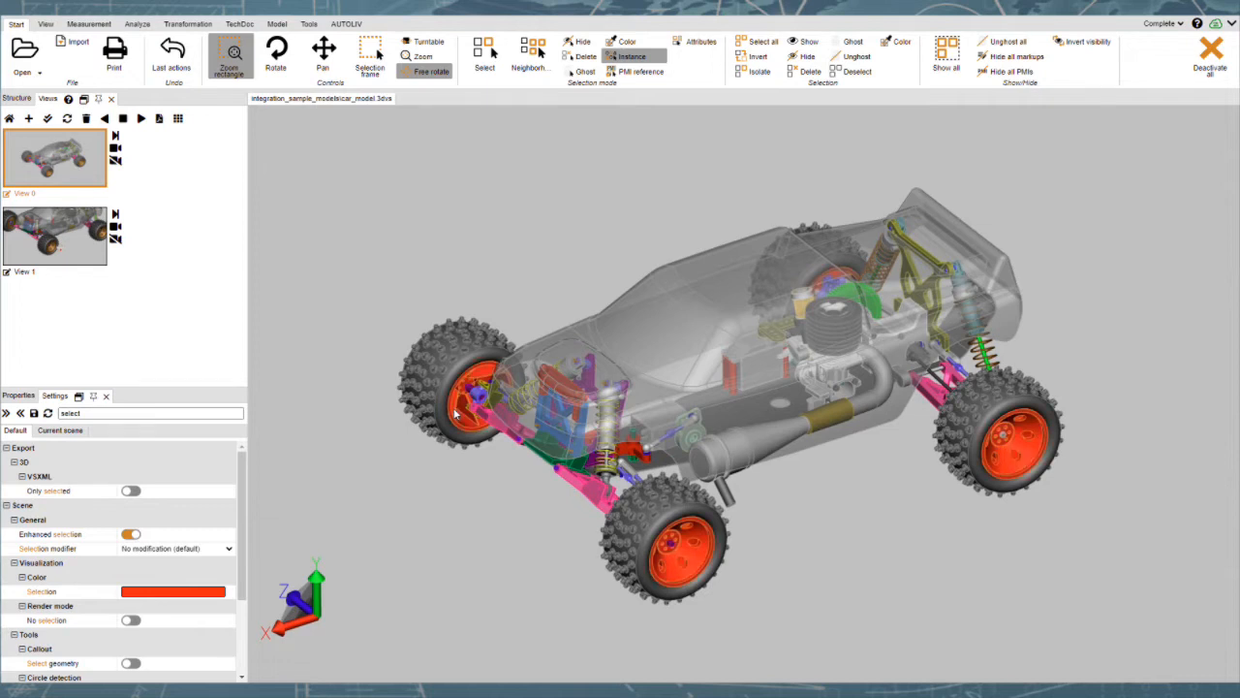
pyautogui.rightClick(424, 534)
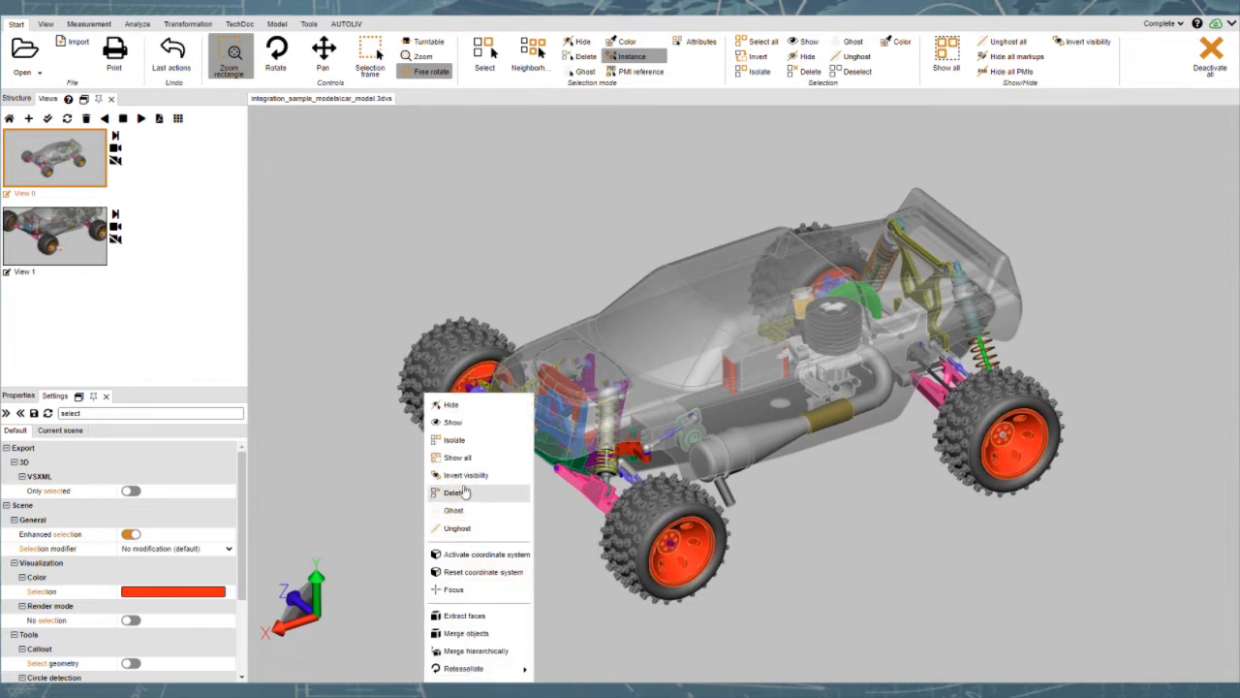
pyautogui.click(455, 440)
pyautogui.click(444, 500)
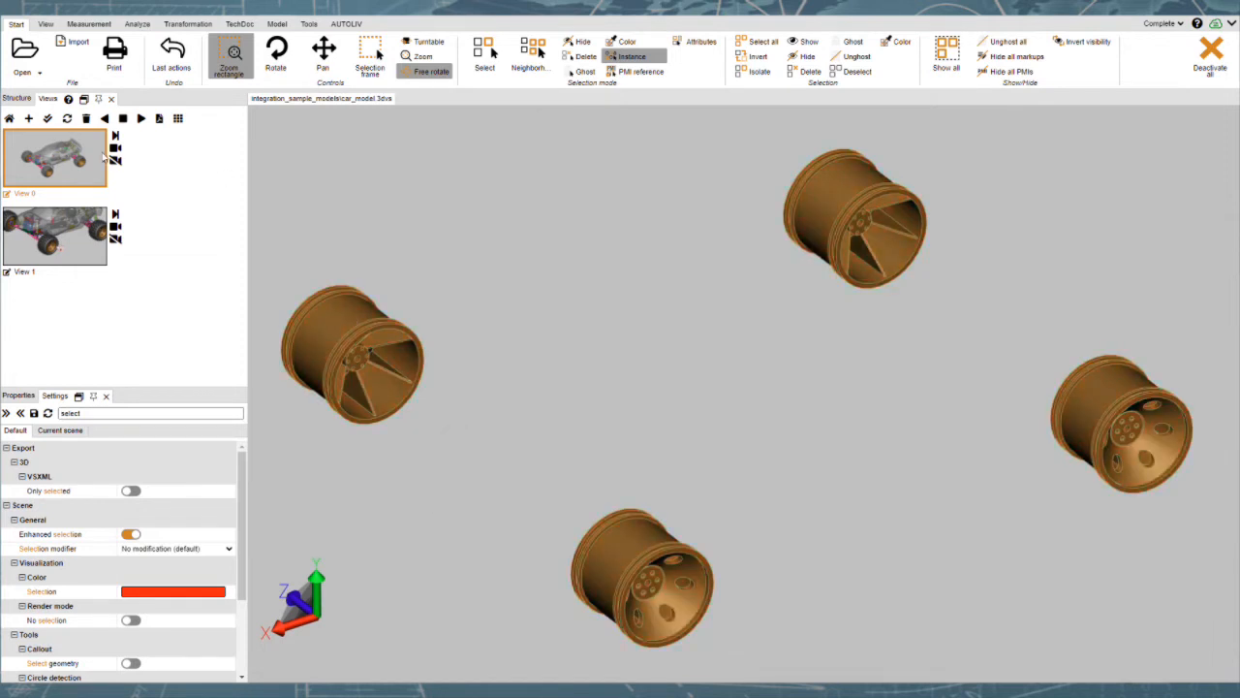
pyautogui.click(42, 151)
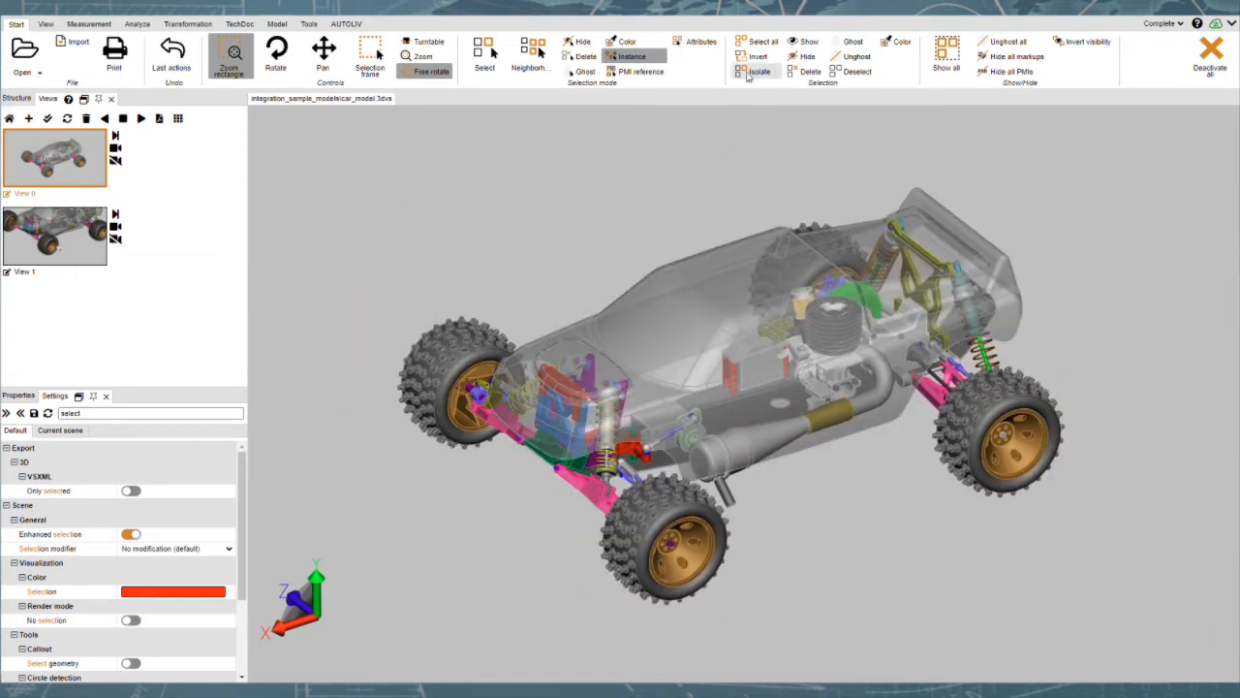
# Select all tires and all rims with the Attributes selection mode, and clear the selection.
pyautogui.click(702, 47)
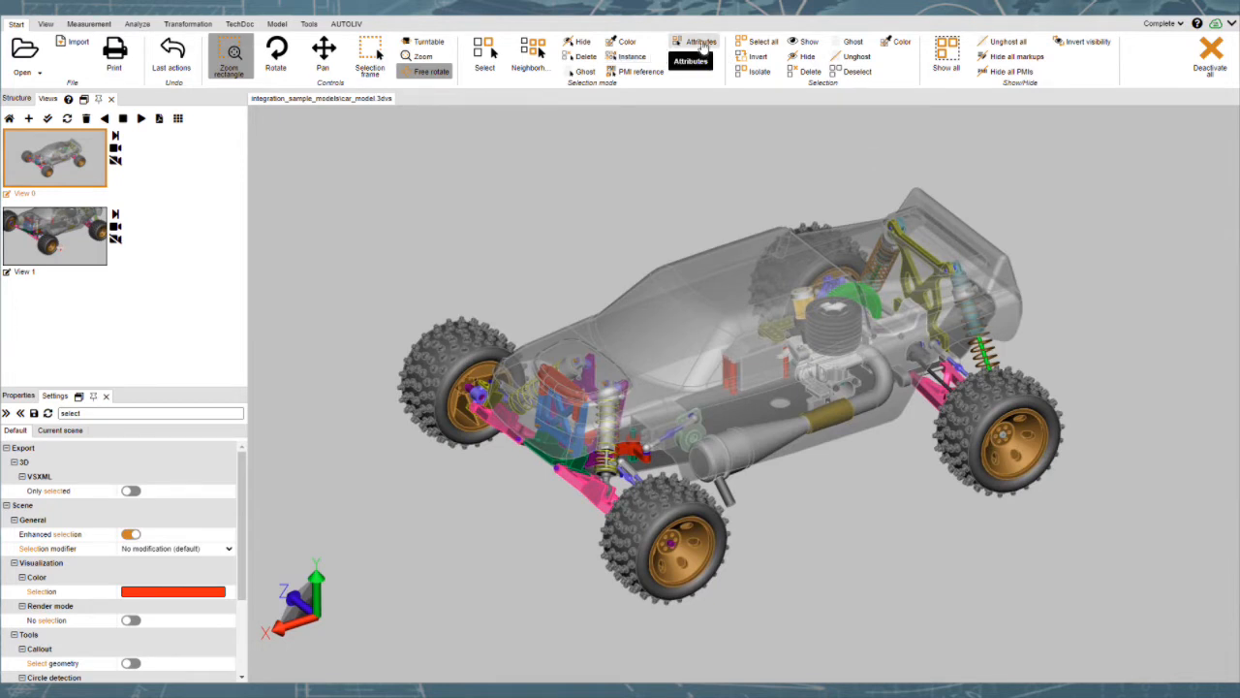
pyautogui.click(655, 516)
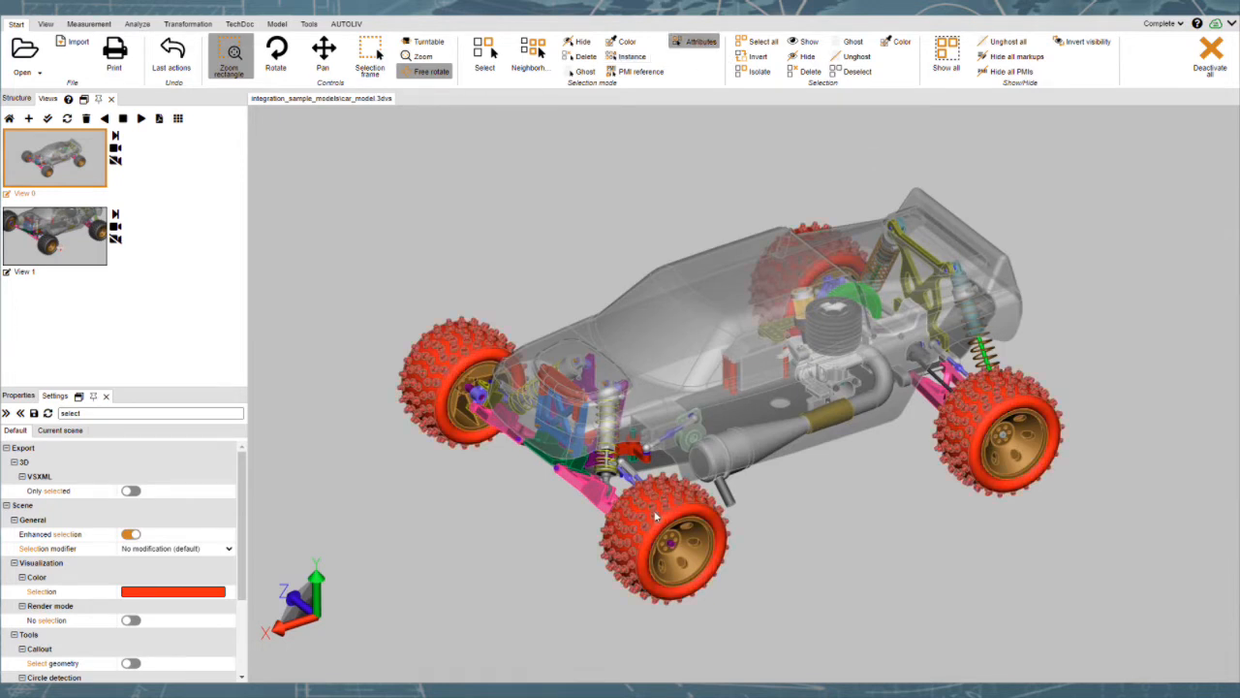
pyautogui.click(674, 564)
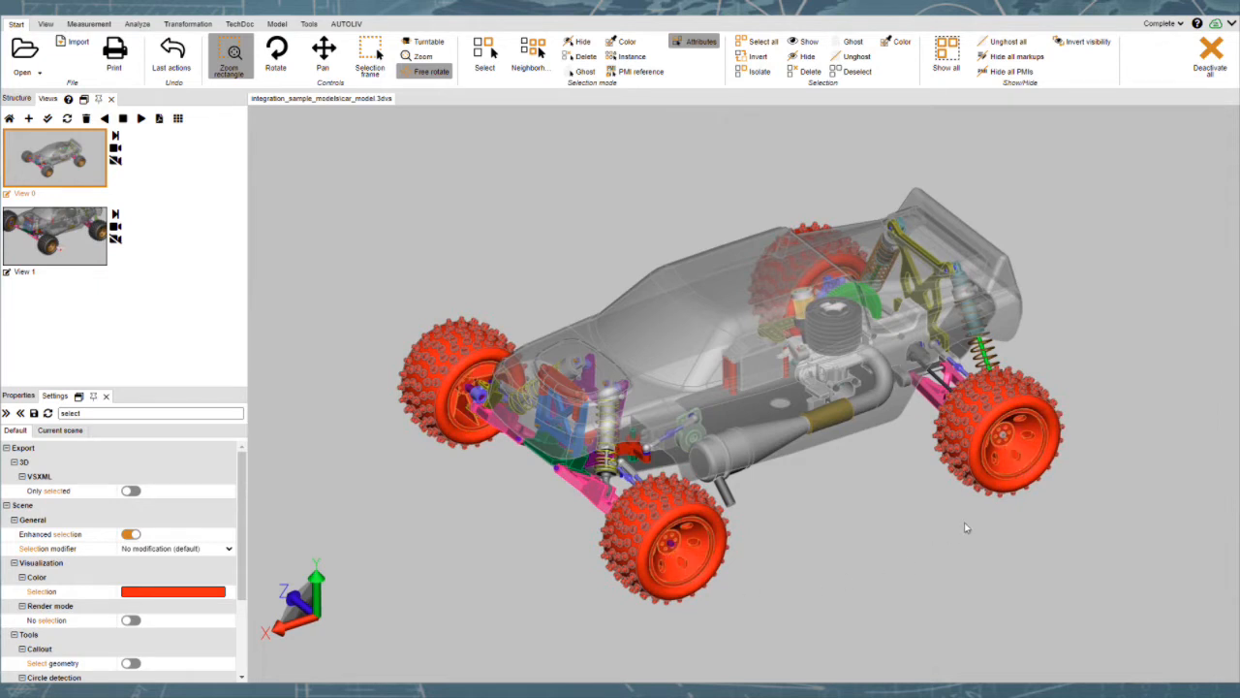
pyautogui.click(505, 560)
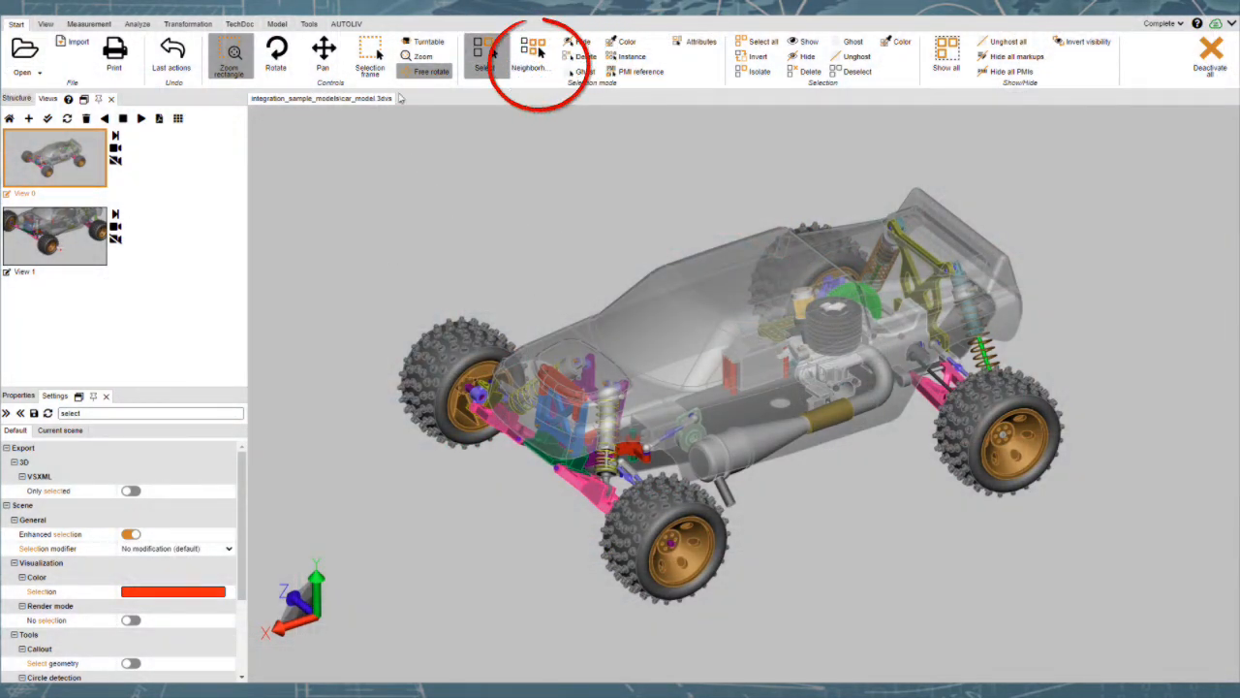
# Set up a Sphere neighborhood search around the nearest front tire with a radius of 60.
pyautogui.click(532, 54)
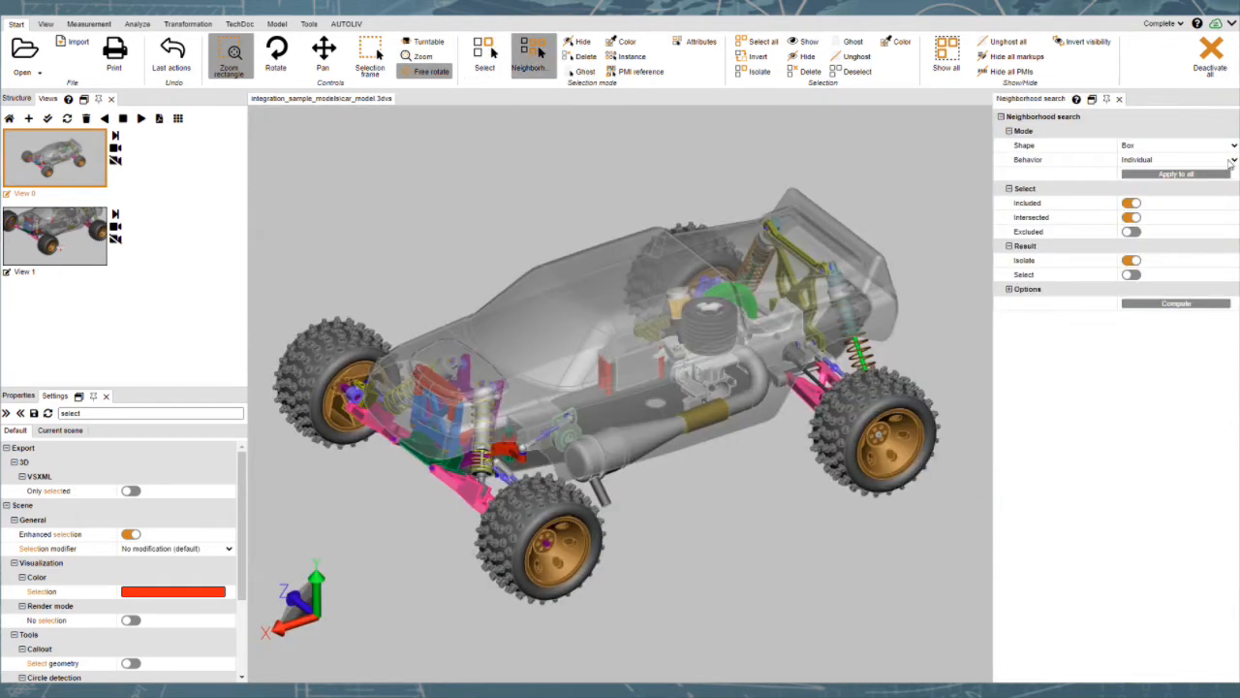
pyautogui.click(1233, 147)
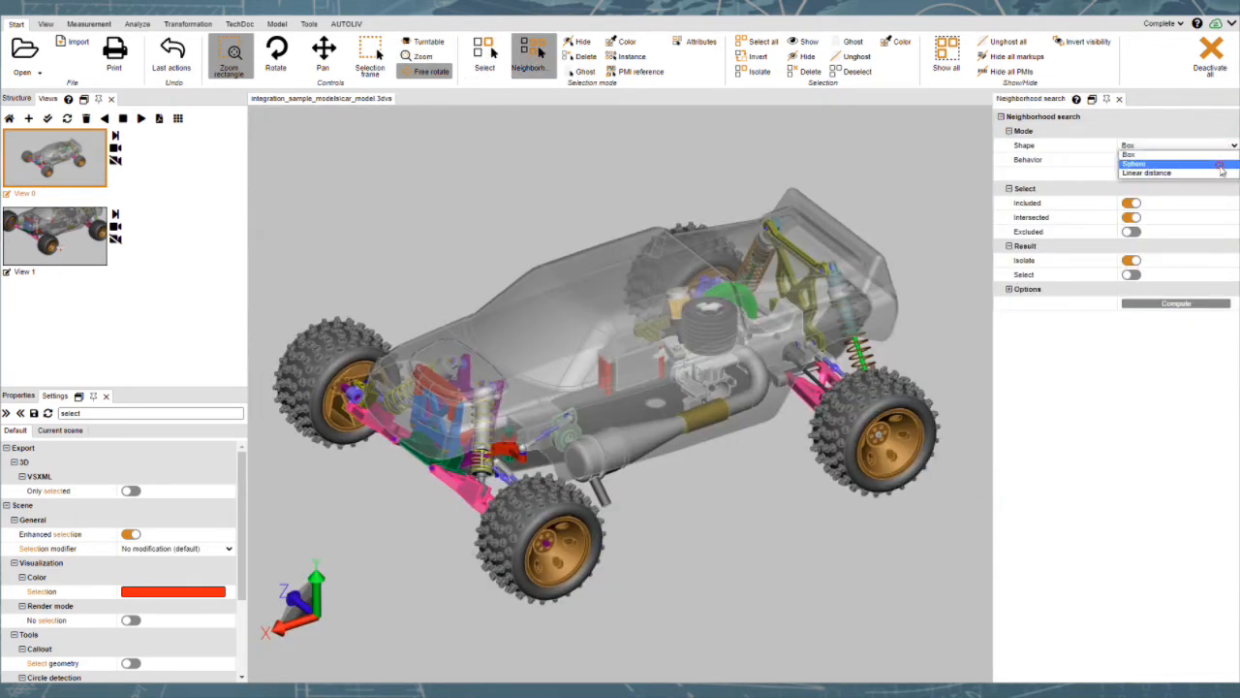
pyautogui.click(1212, 162)
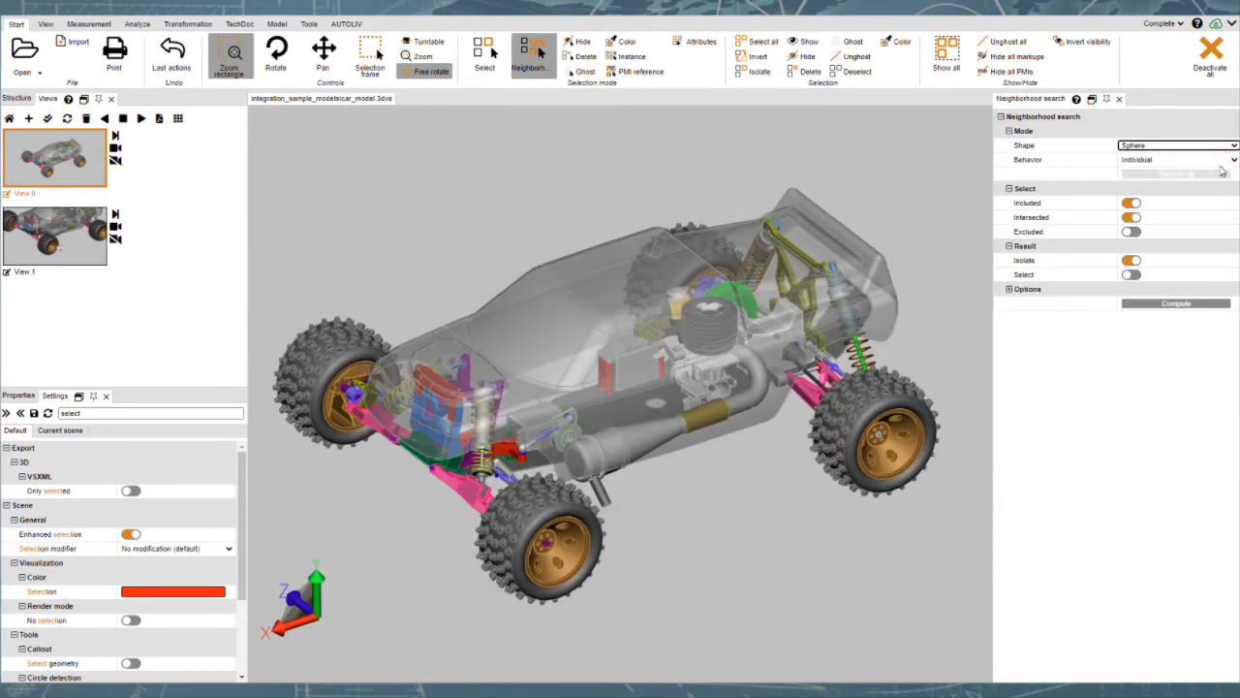
pyautogui.click(522, 523)
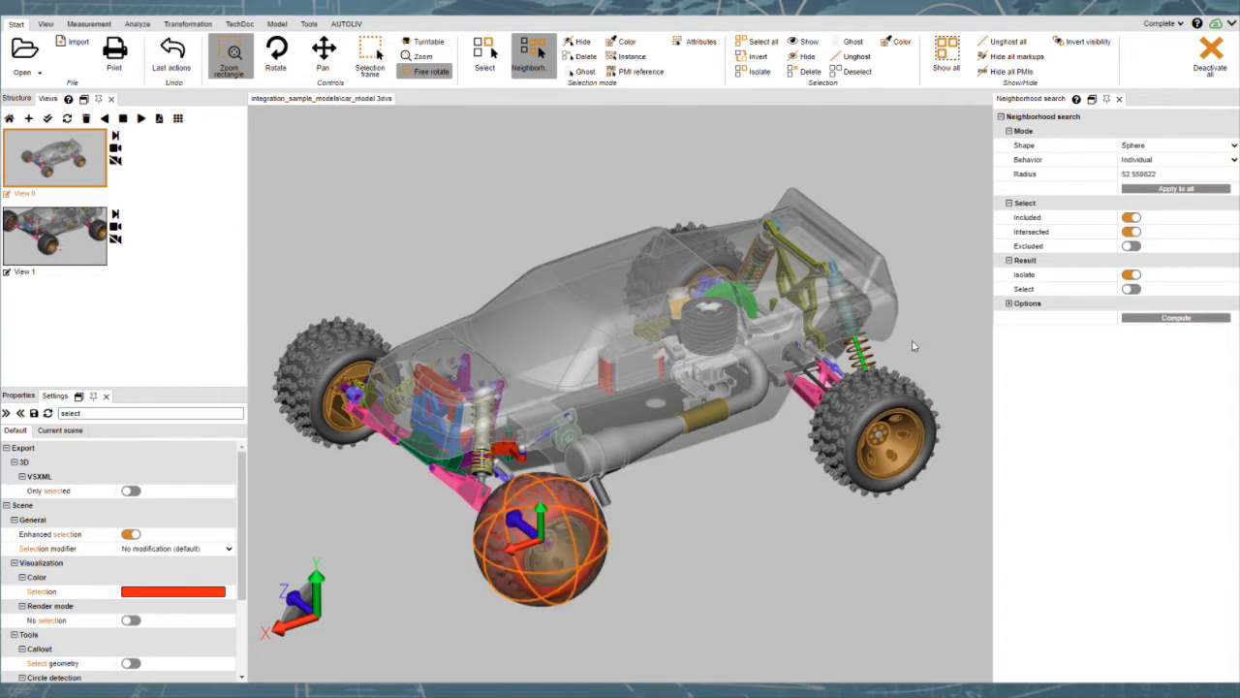
pyautogui.click(1194, 171)
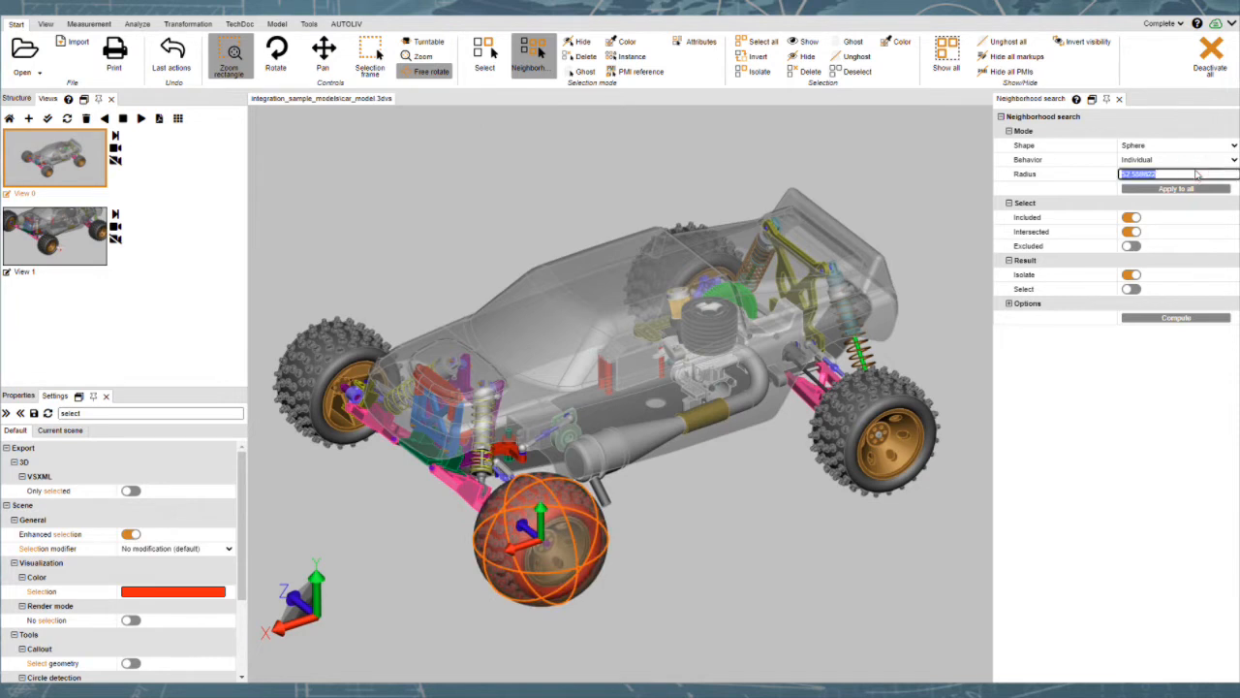
pyautogui.write('60')
pyautogui.press('Return')
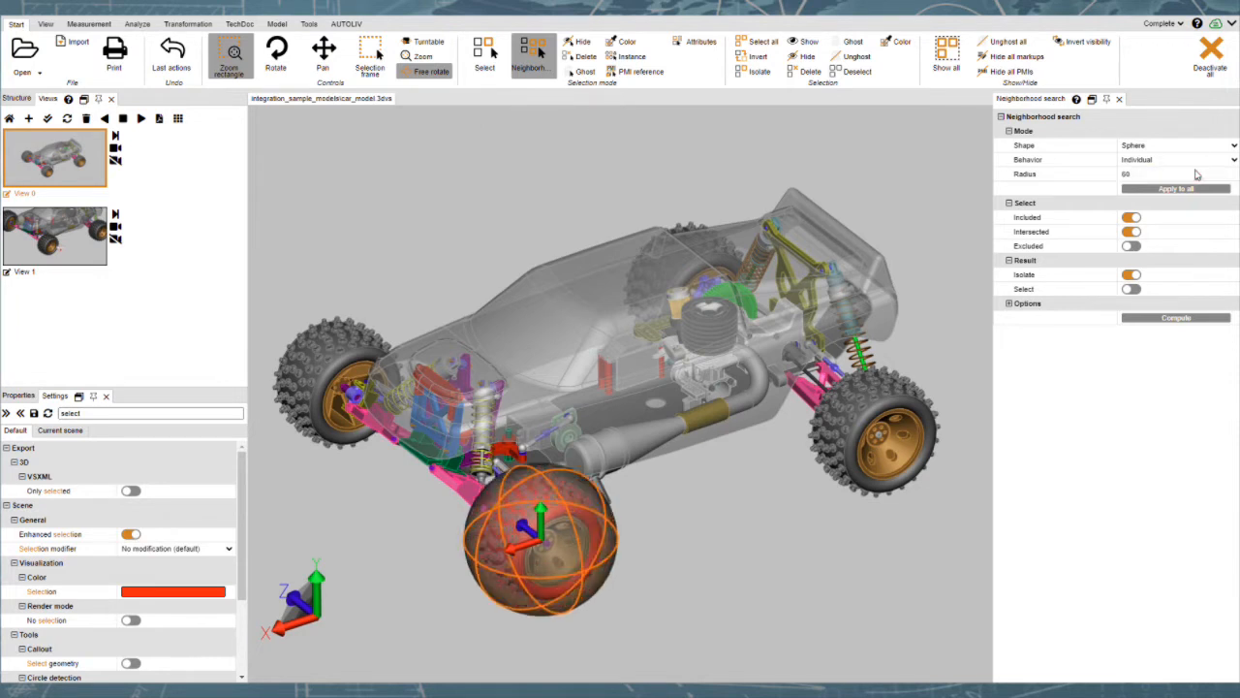
# Save the computed neighborhood search result of the single front tire as a new configuration view, and restore View 0.
pyautogui.click(1167, 318)
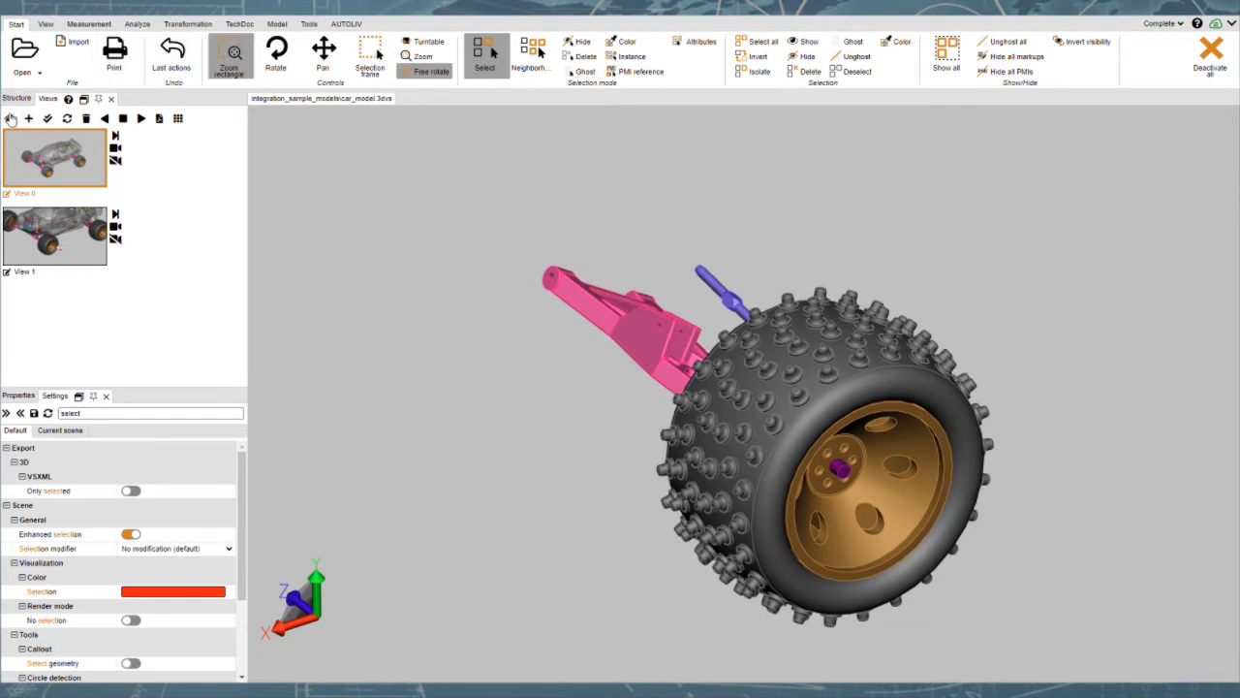
pyautogui.click(28, 118)
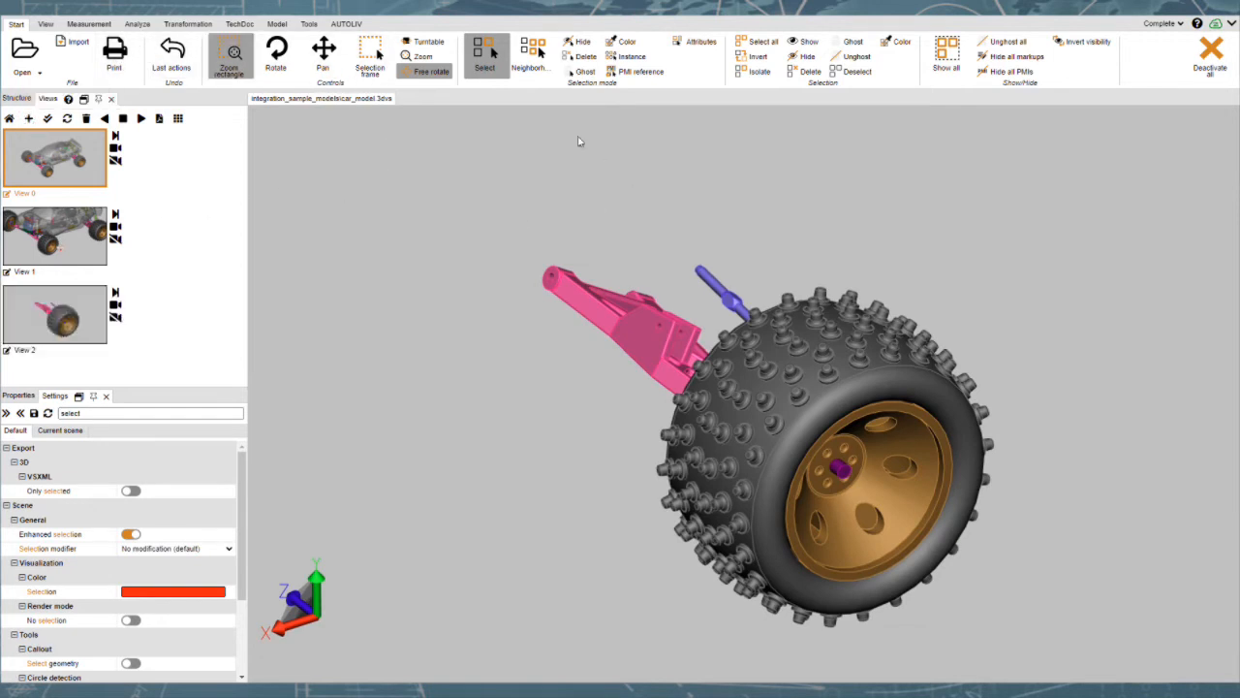
pyautogui.click(51, 165)
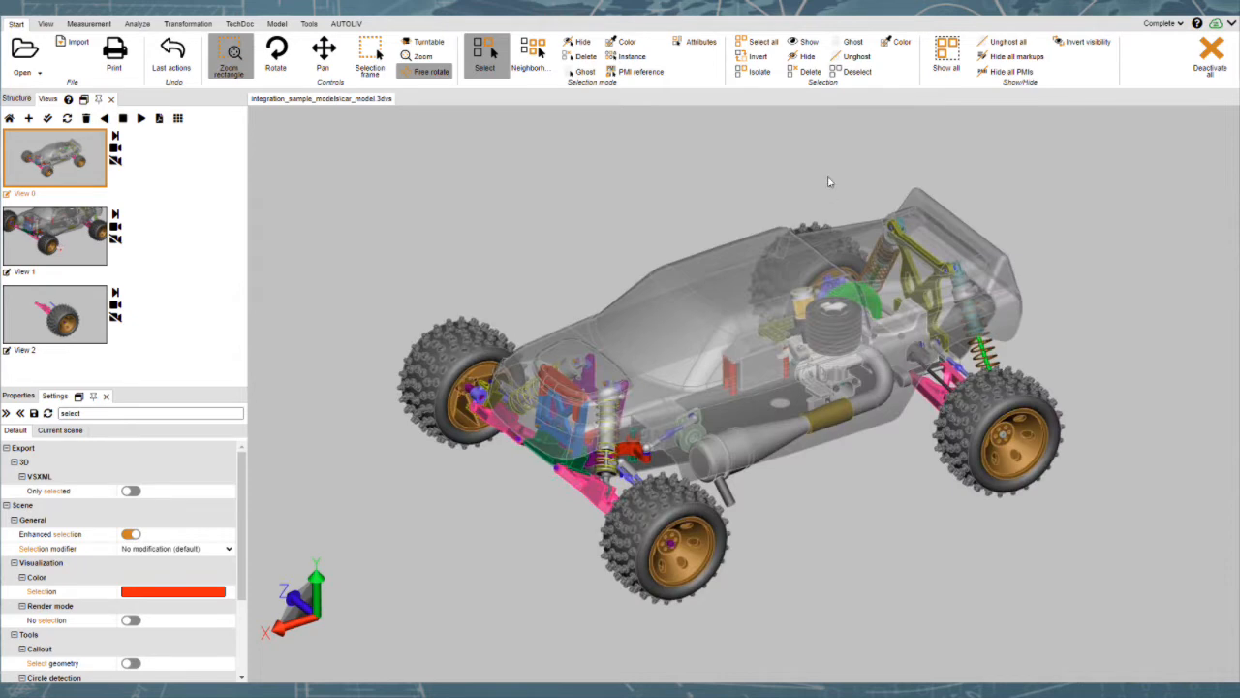
# Set up individual Sphere neighborhood searches around all four tires and apply a radius of 60 to all of them.
pyautogui.click(528, 53)
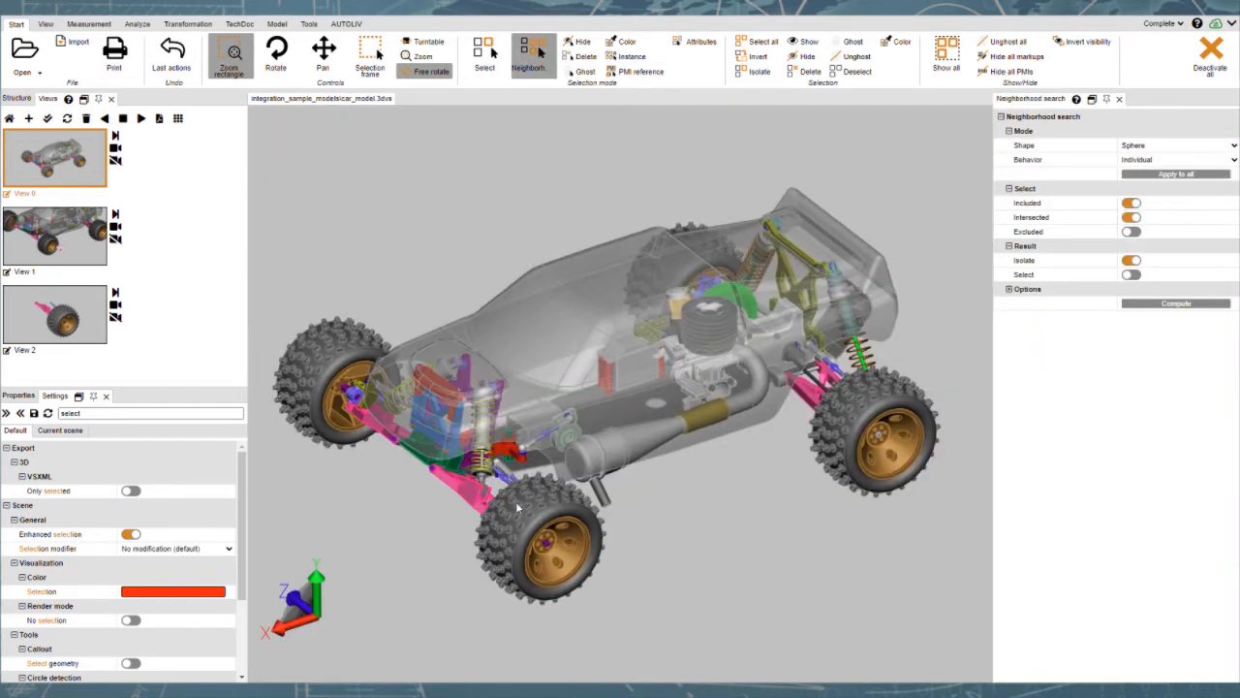
pyautogui.click(515, 502)
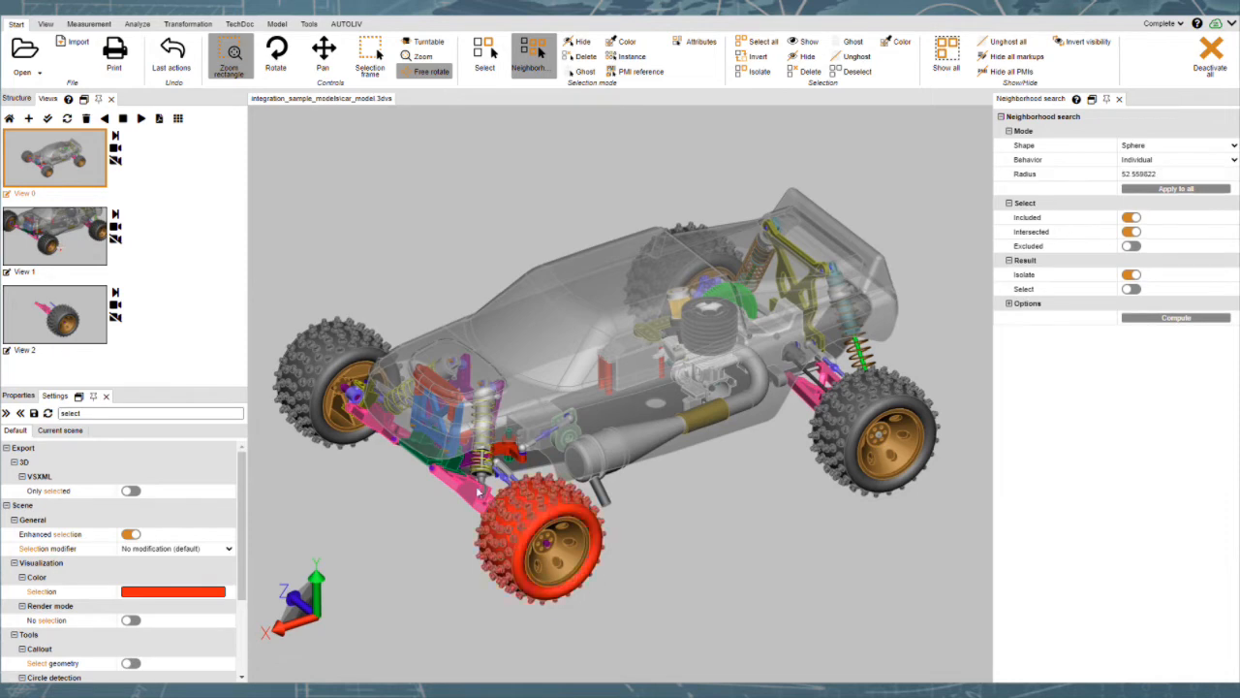
pyautogui.click(318, 357)
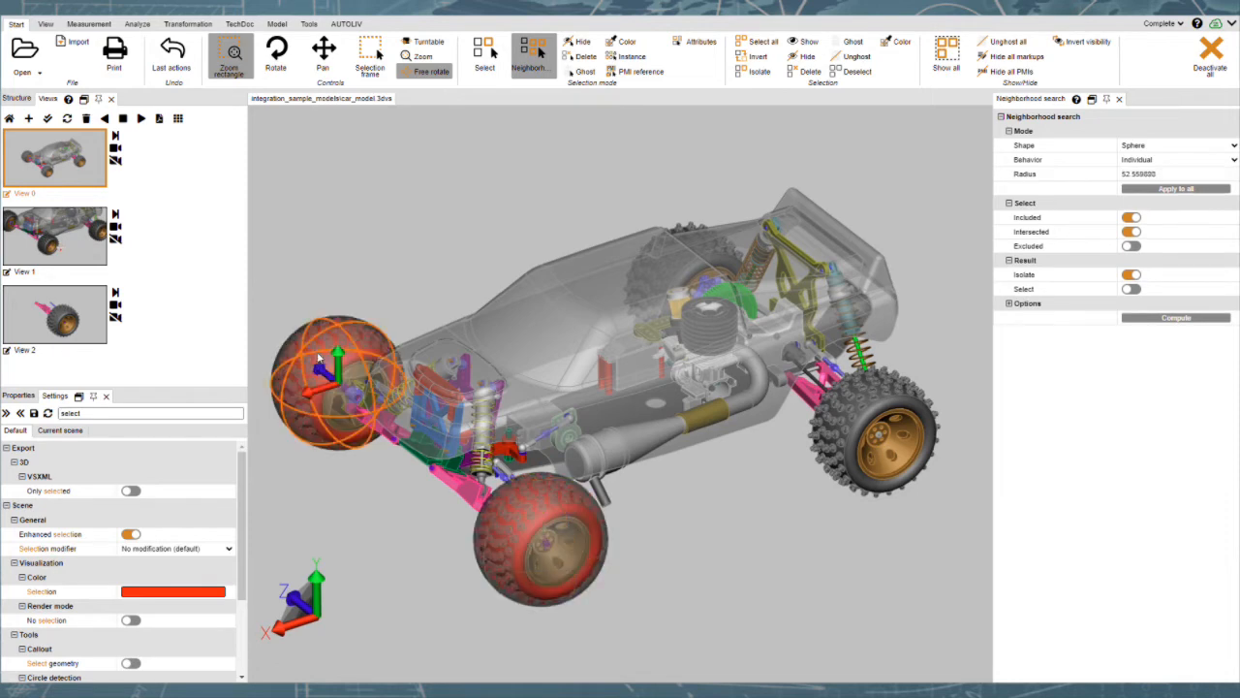
pyautogui.click(691, 229)
pyautogui.click(871, 395)
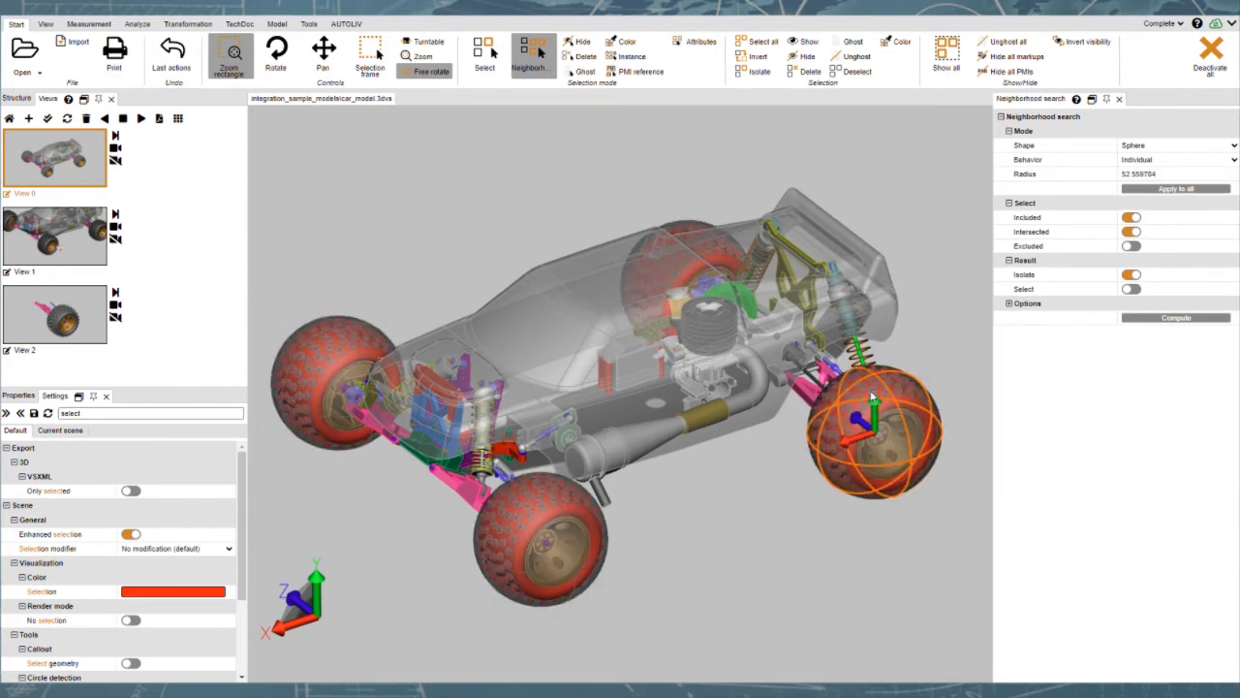
pyautogui.click(1167, 174)
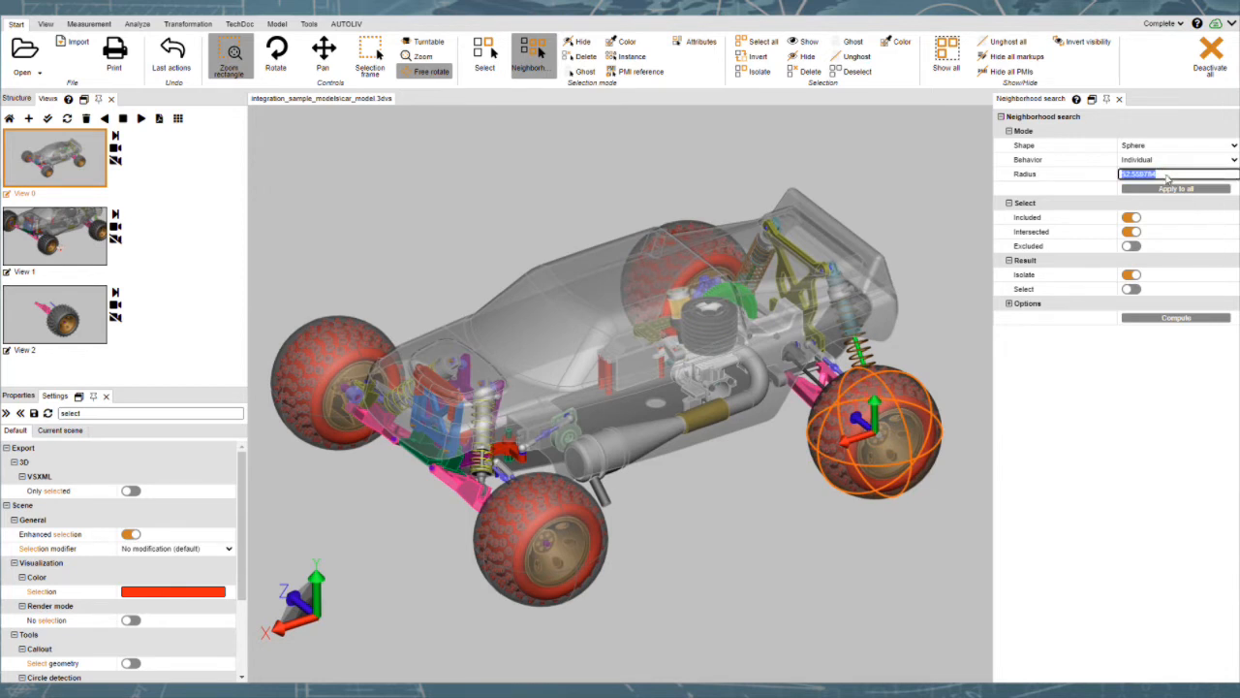
pyautogui.write('80')
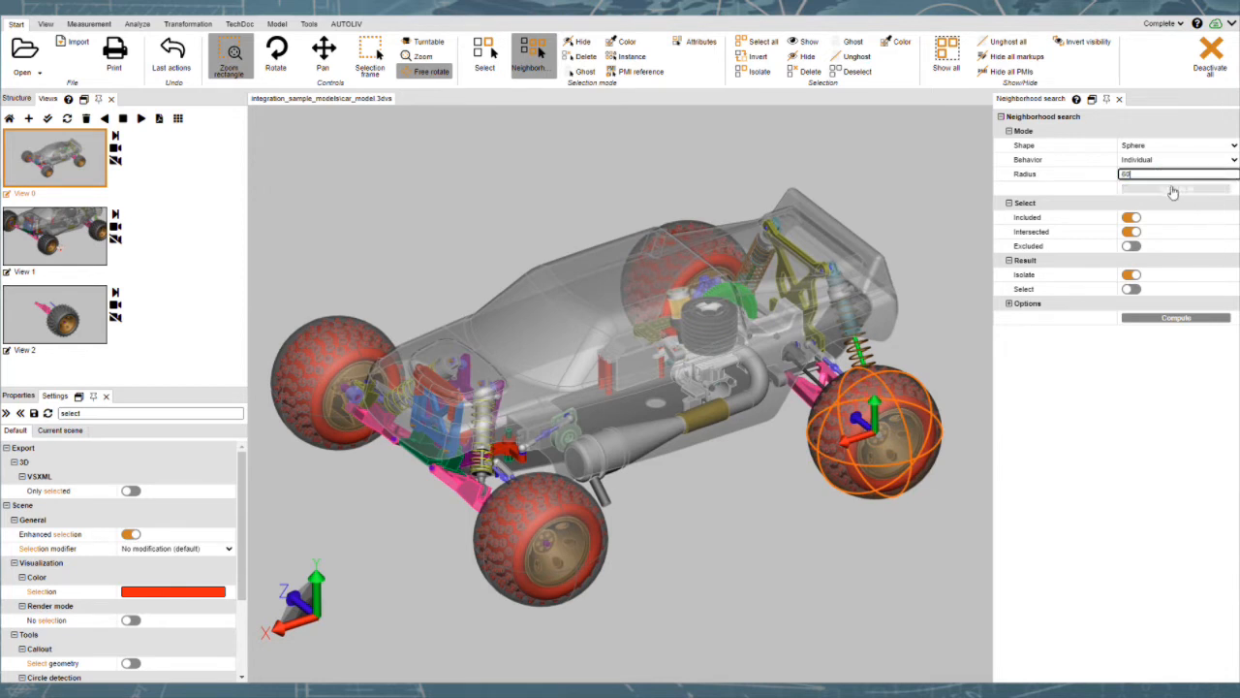
pyautogui.click(1173, 189)
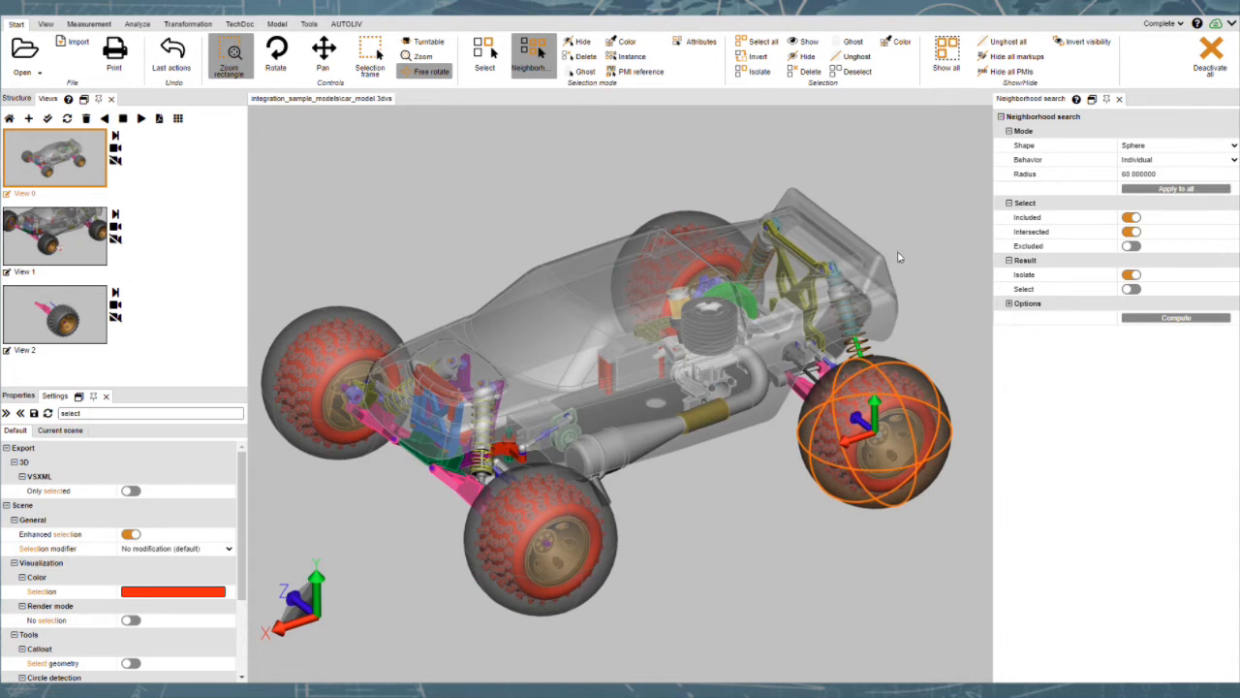
# Save the computed neighborhood search result of the four tires as a new configuration view, and restore View 0.
pyautogui.click(1153, 320)
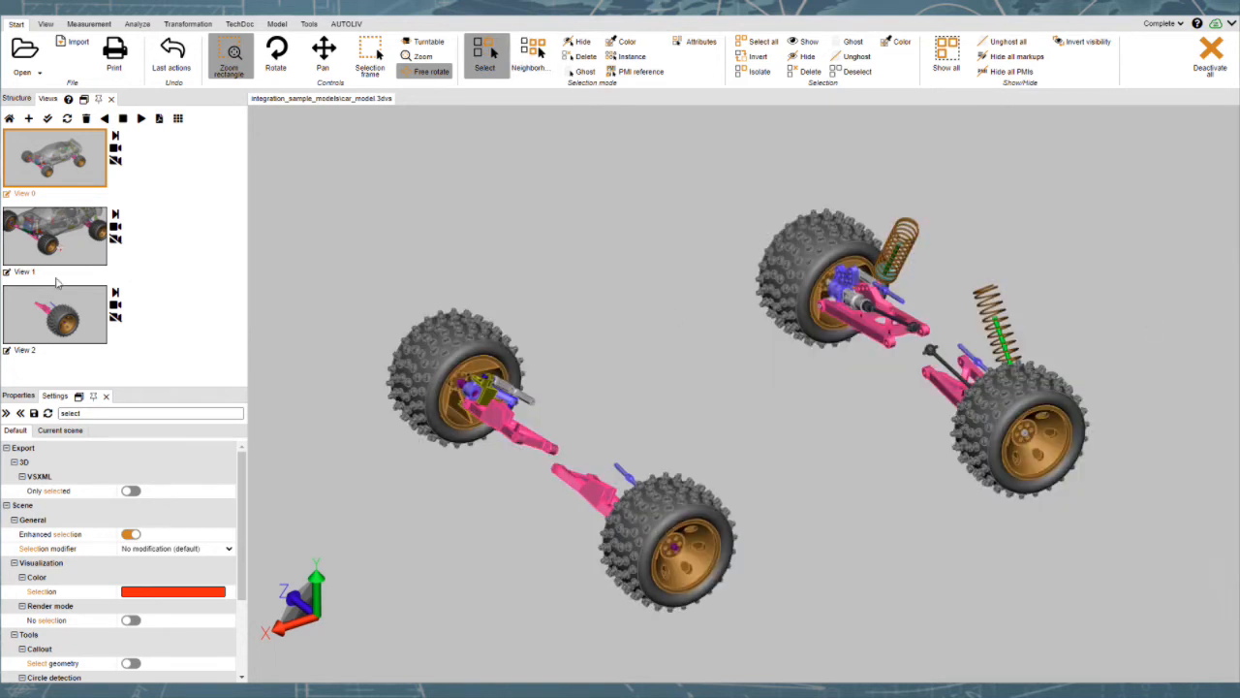
pyautogui.click(28, 118)
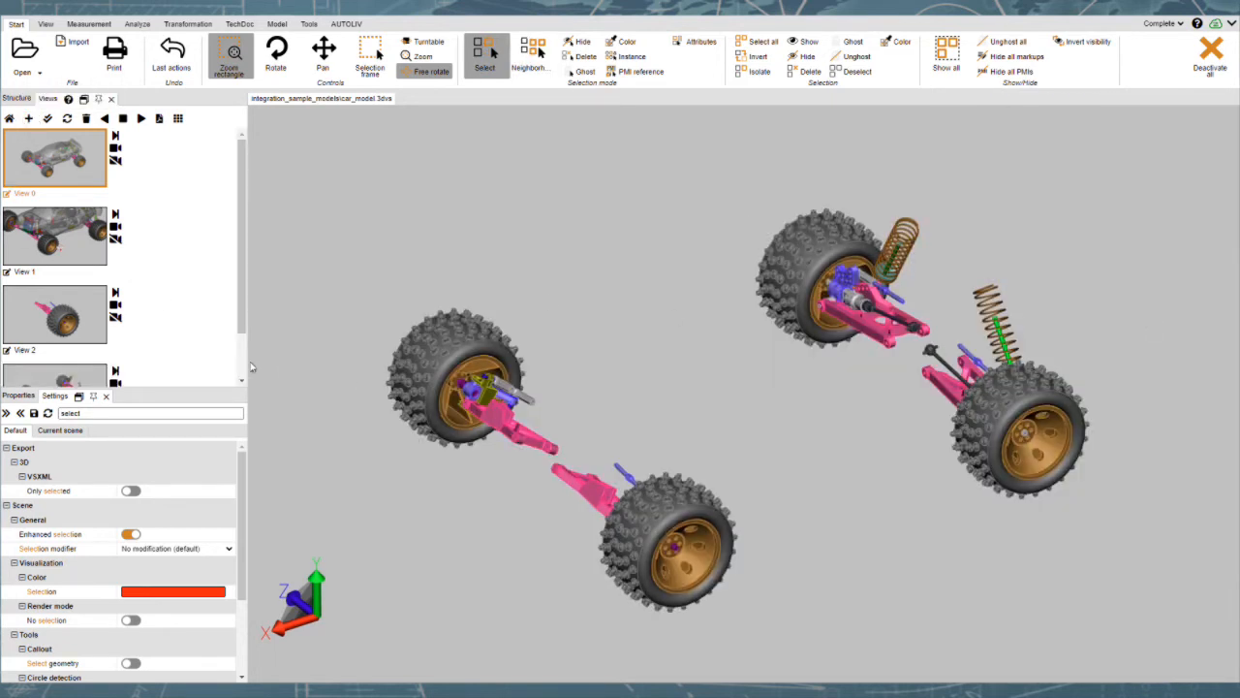
pyautogui.scroll(-3, 152, 332)
pyautogui.scroll(3, 152, 332)
pyautogui.click(45, 167)
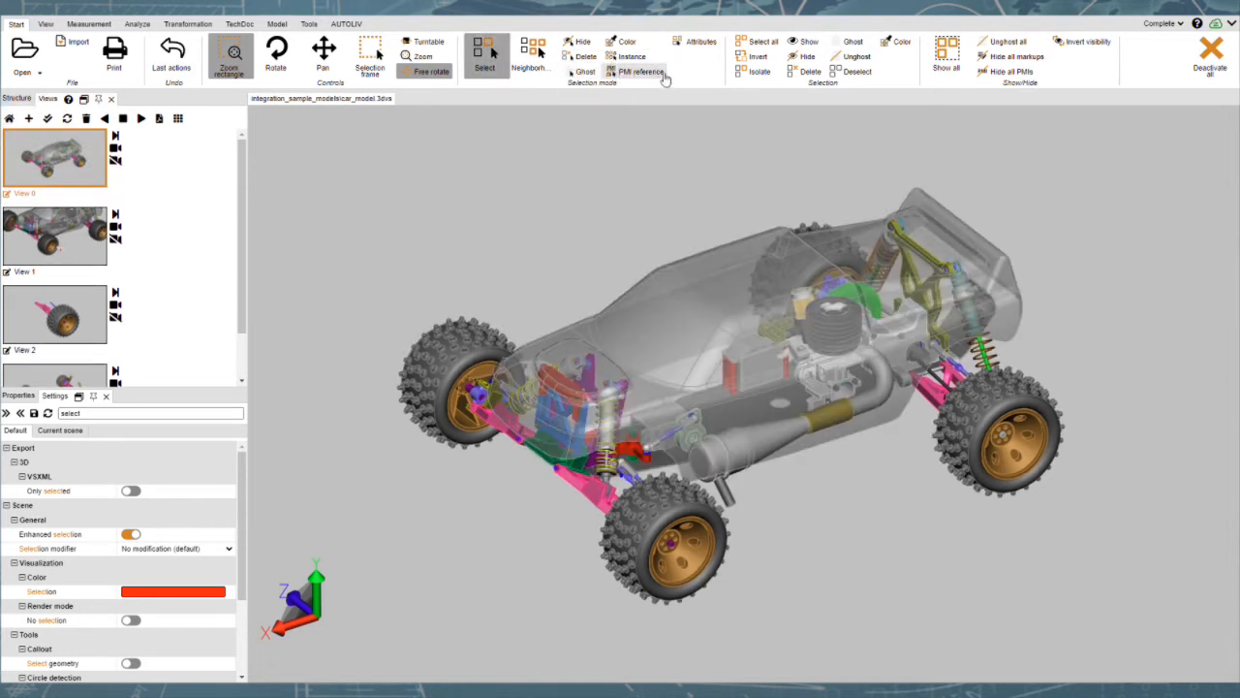
# Ghost the transparent car body shell and clear the selection.
pyautogui.click(648, 308)
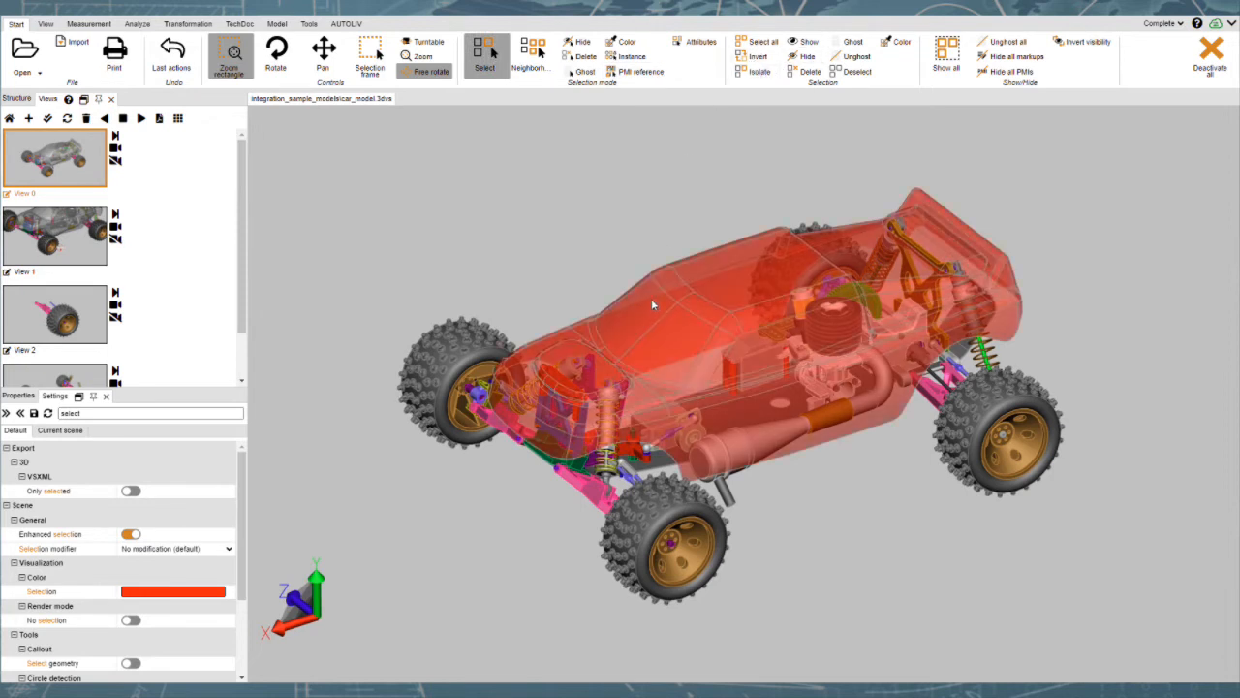
pyautogui.click(853, 44)
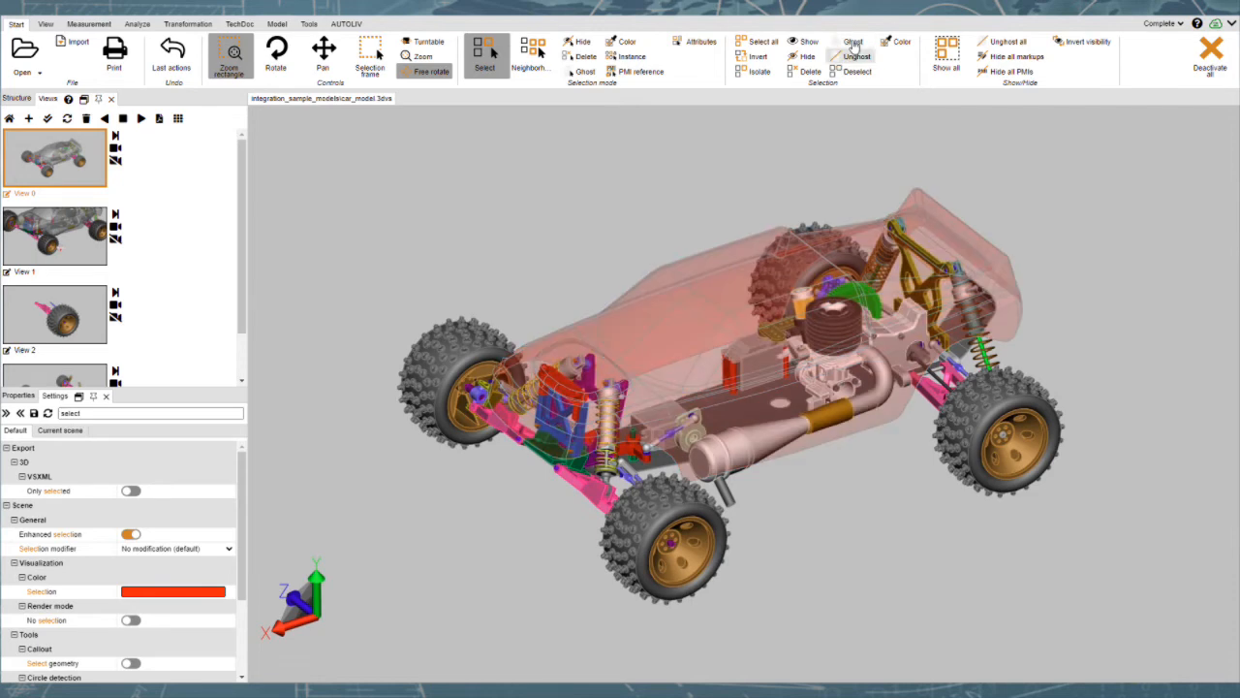
pyautogui.click(999, 171)
# Set up a neighborhood search with the Box shape around the black engine cylinder head.
pyautogui.click(538, 59)
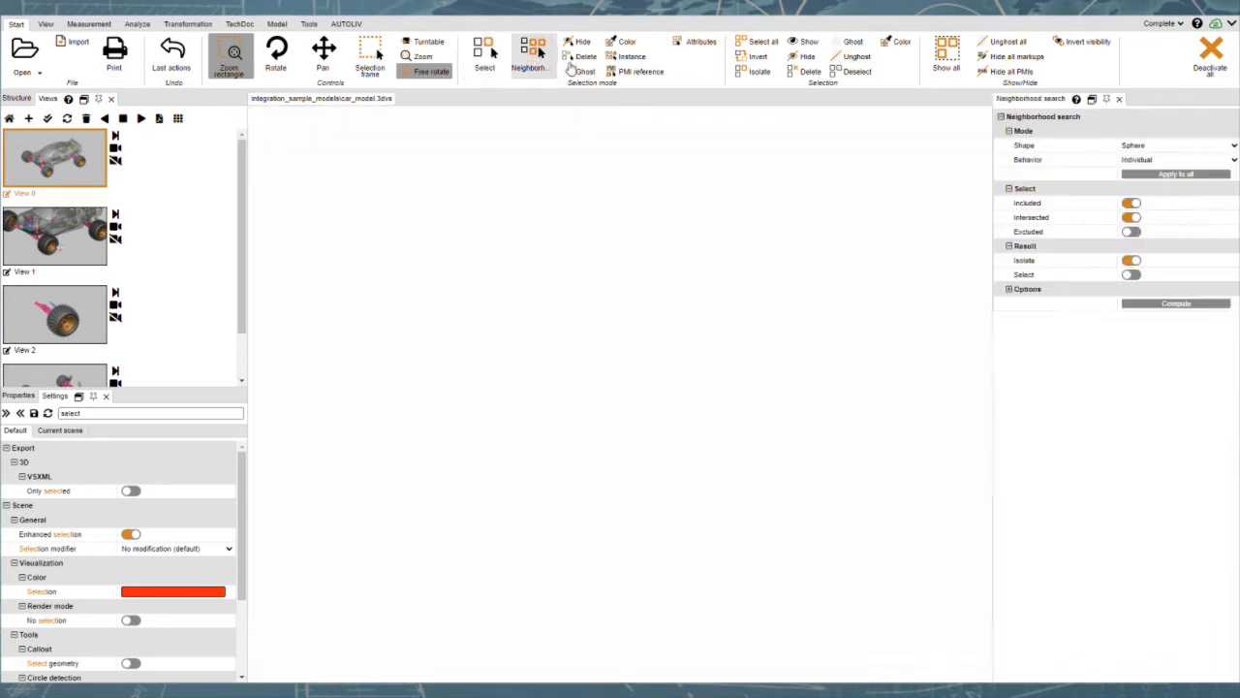
pyautogui.scroll(3, 765, 329)
pyautogui.scroll(3, 760, 333)
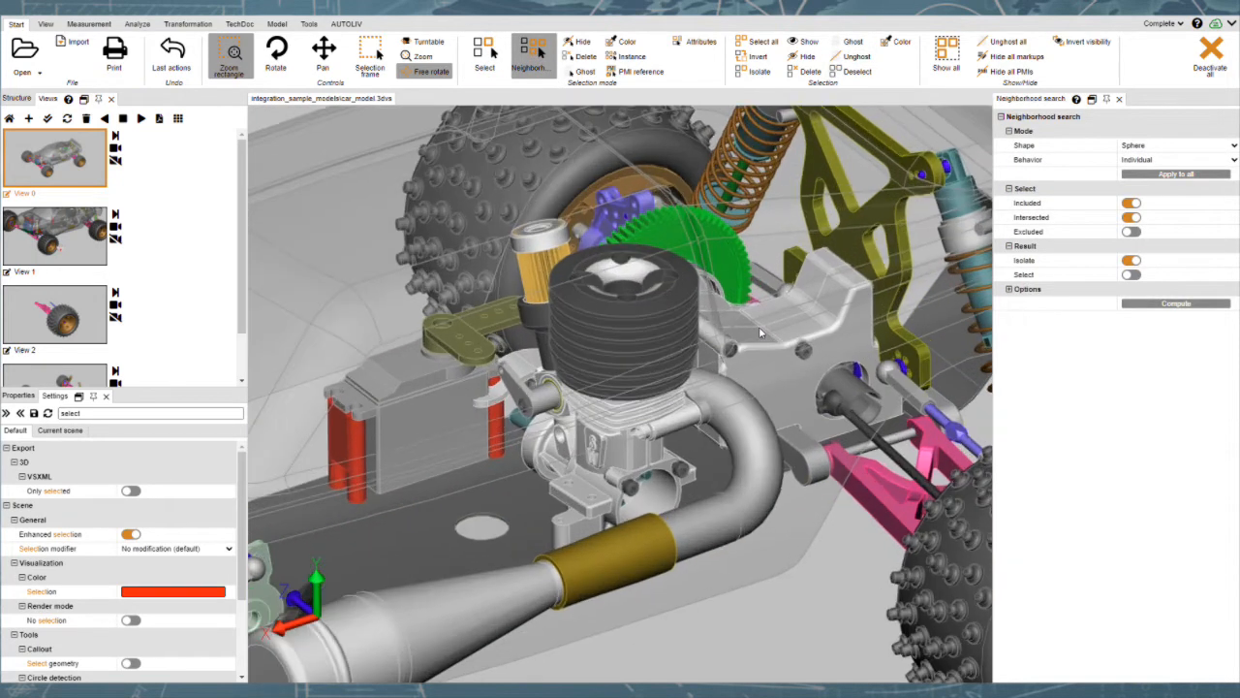
pyautogui.click(1208, 151)
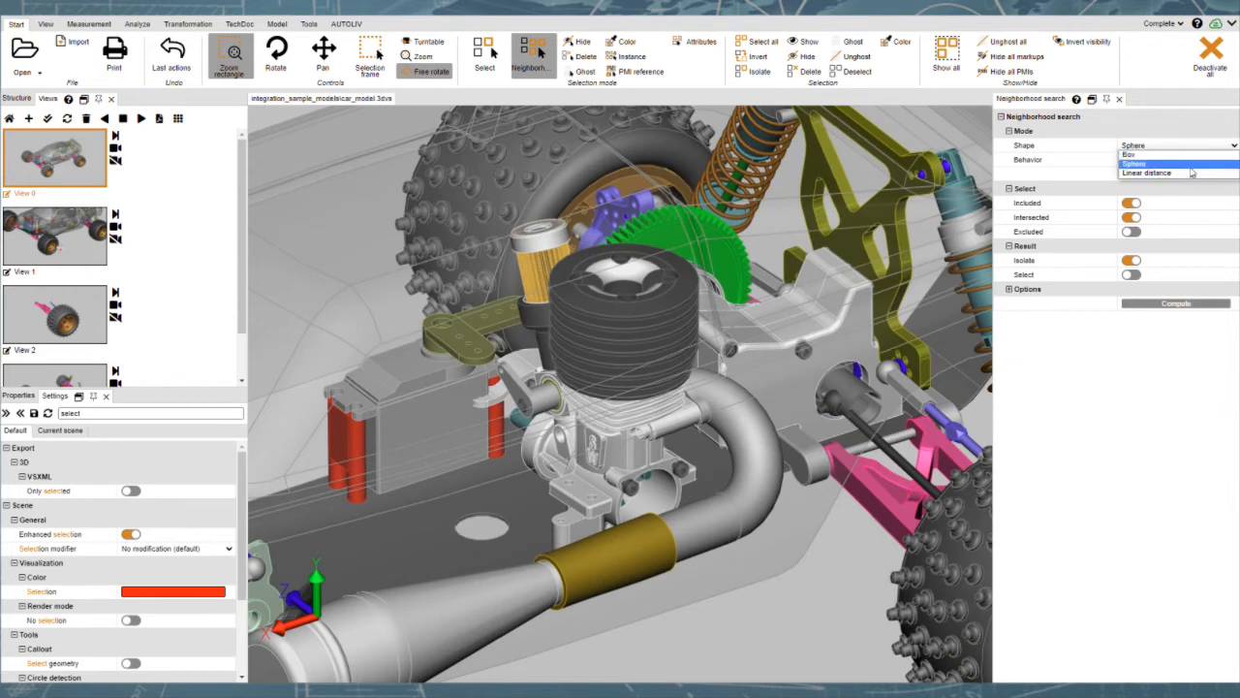
pyautogui.click(1143, 154)
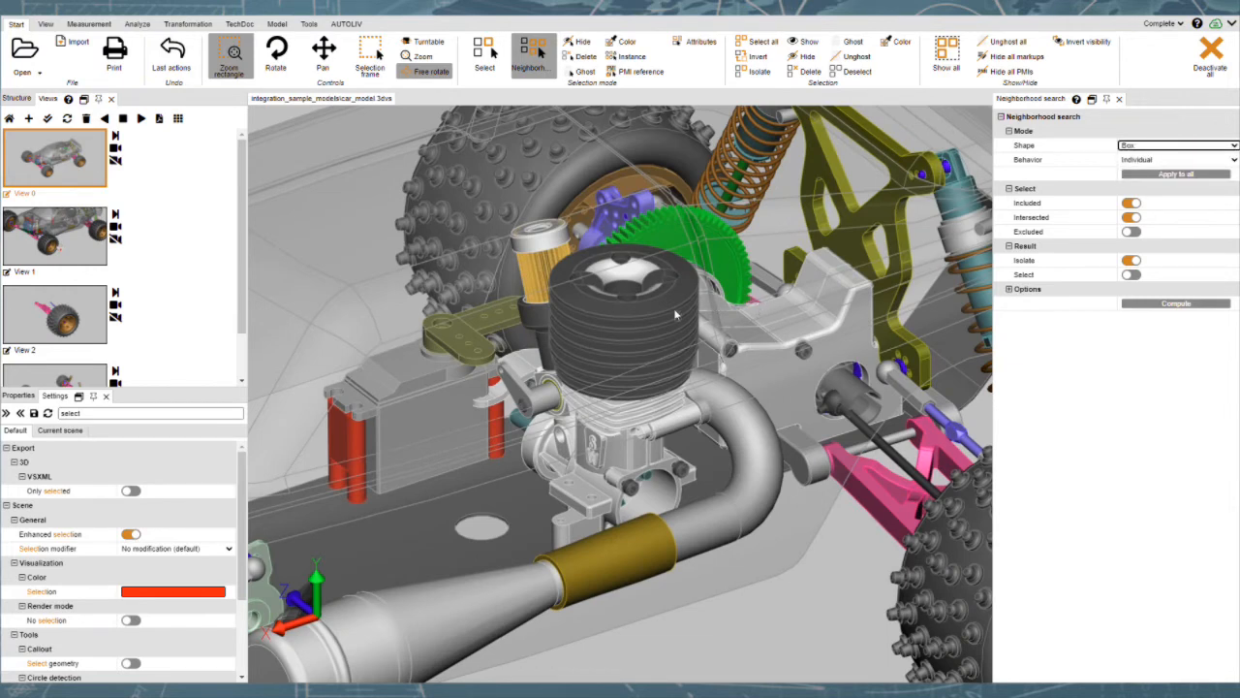
pyautogui.click(616, 339)
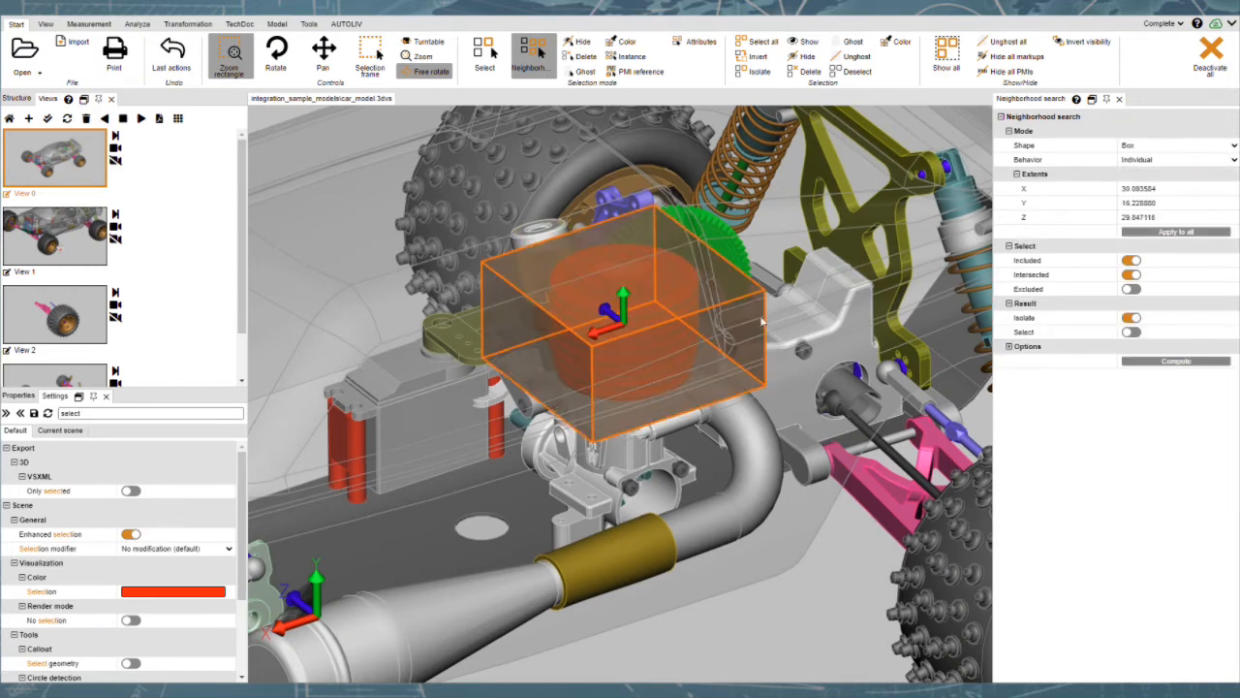
# Set the search behavior to Combined and add the part behind the engine head so one box encloses both.
pyautogui.click(1234, 160)
pyautogui.click(1153, 169)
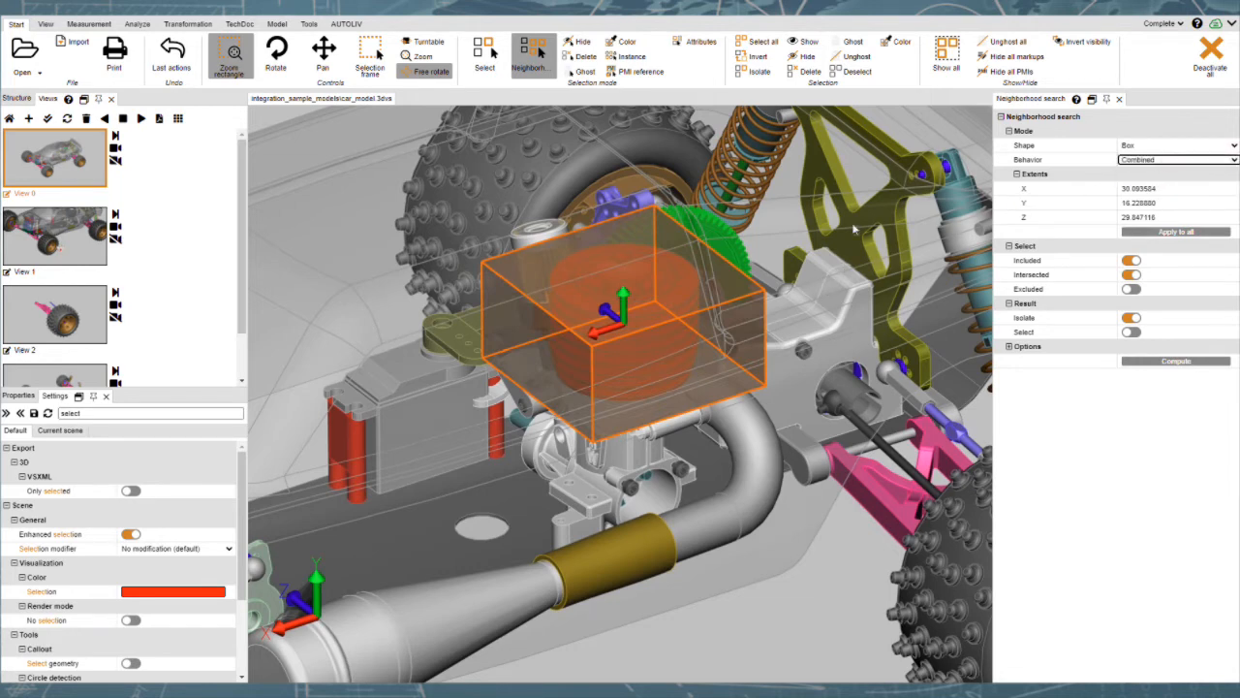
pyautogui.keyDown('ctrl'); pyautogui.click(811, 277); pyautogui.keyUp('ctrl')
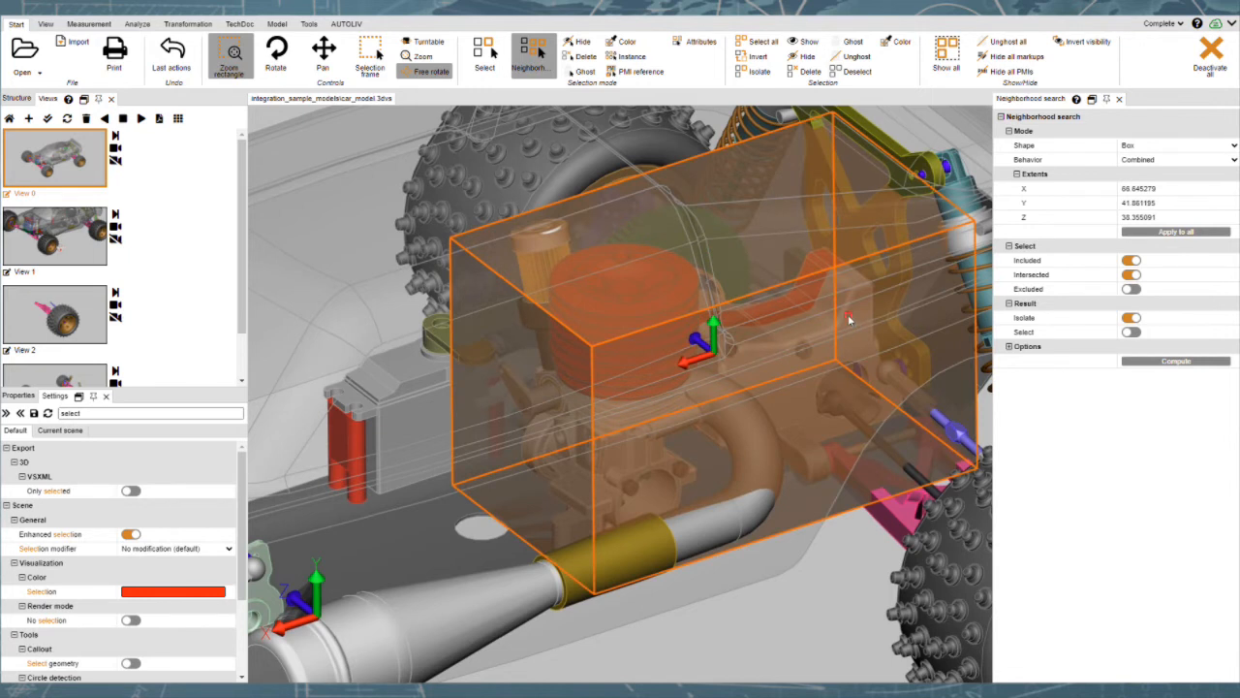
# Save the computed result of the combined box search as a new configuration view, and restore View 0.
pyautogui.click(1153, 360)
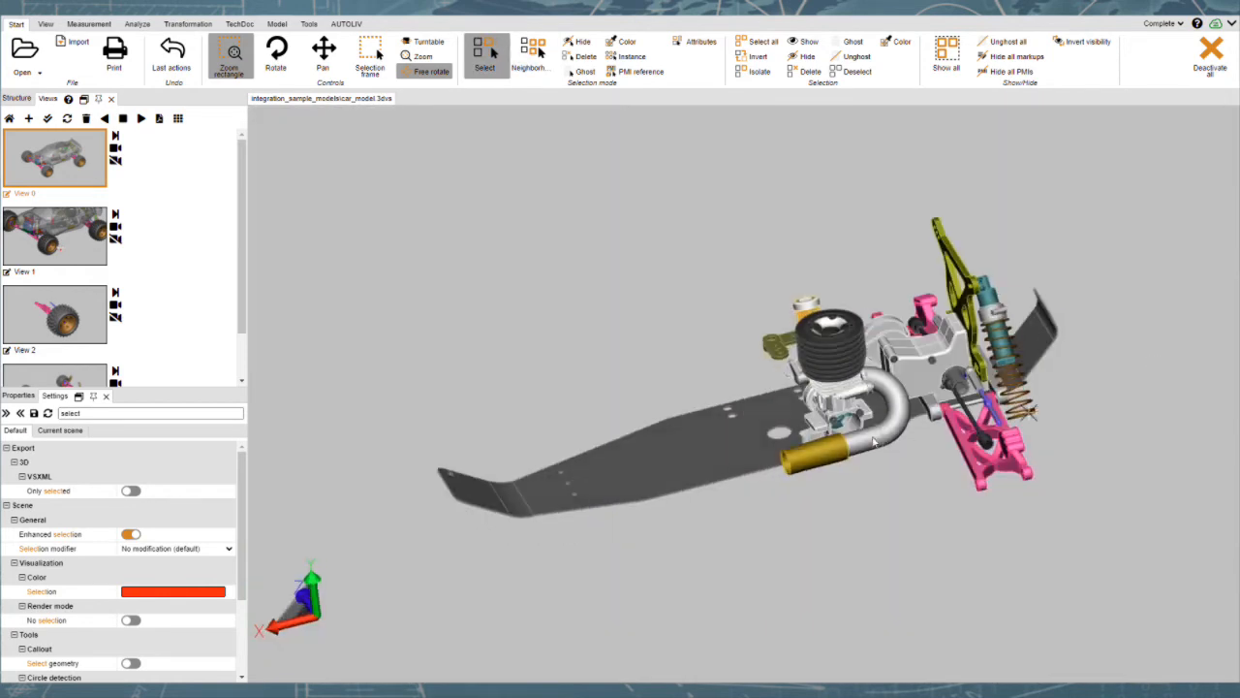
pyautogui.moveTo(875, 443); pyautogui.dragTo(930, 469)
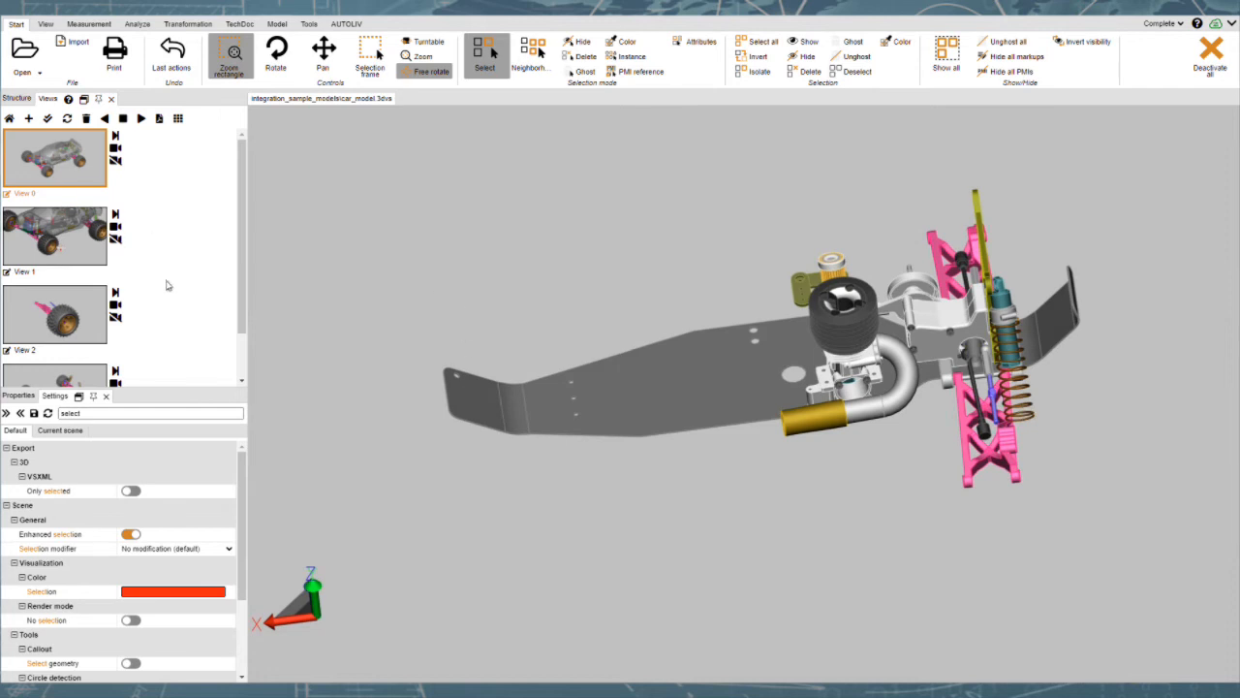
pyautogui.scroll(-1, 165, 282)
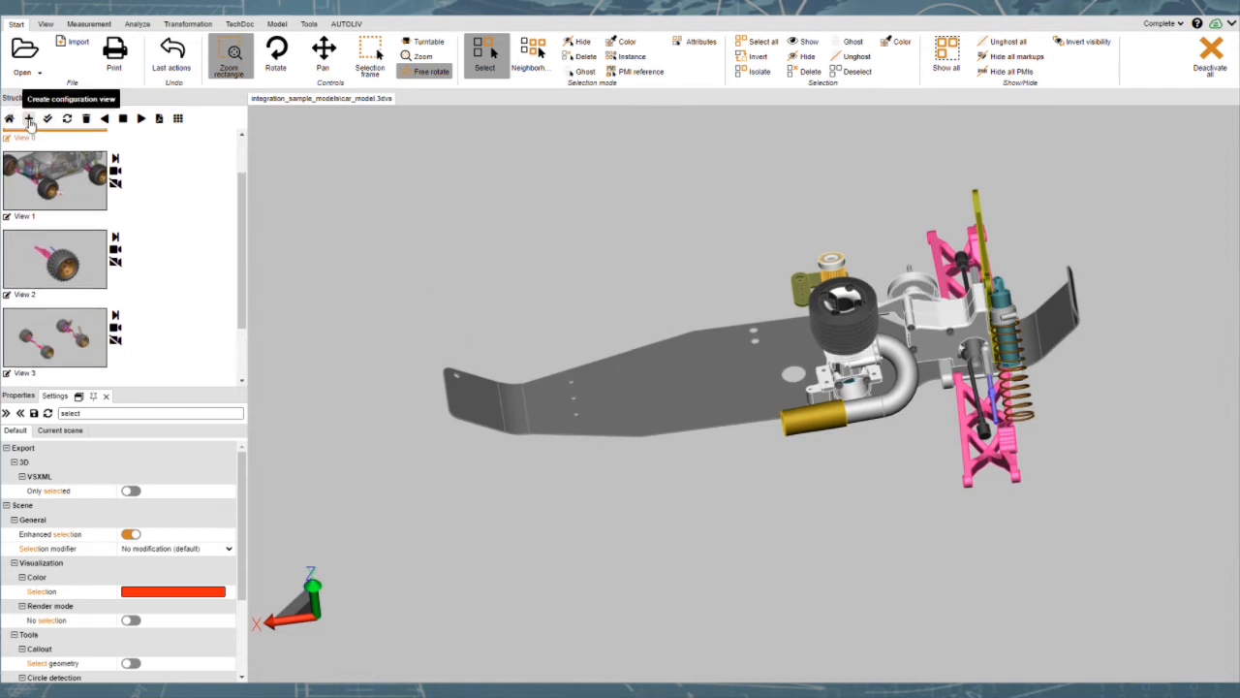
pyautogui.scroll(1, 136, 237)
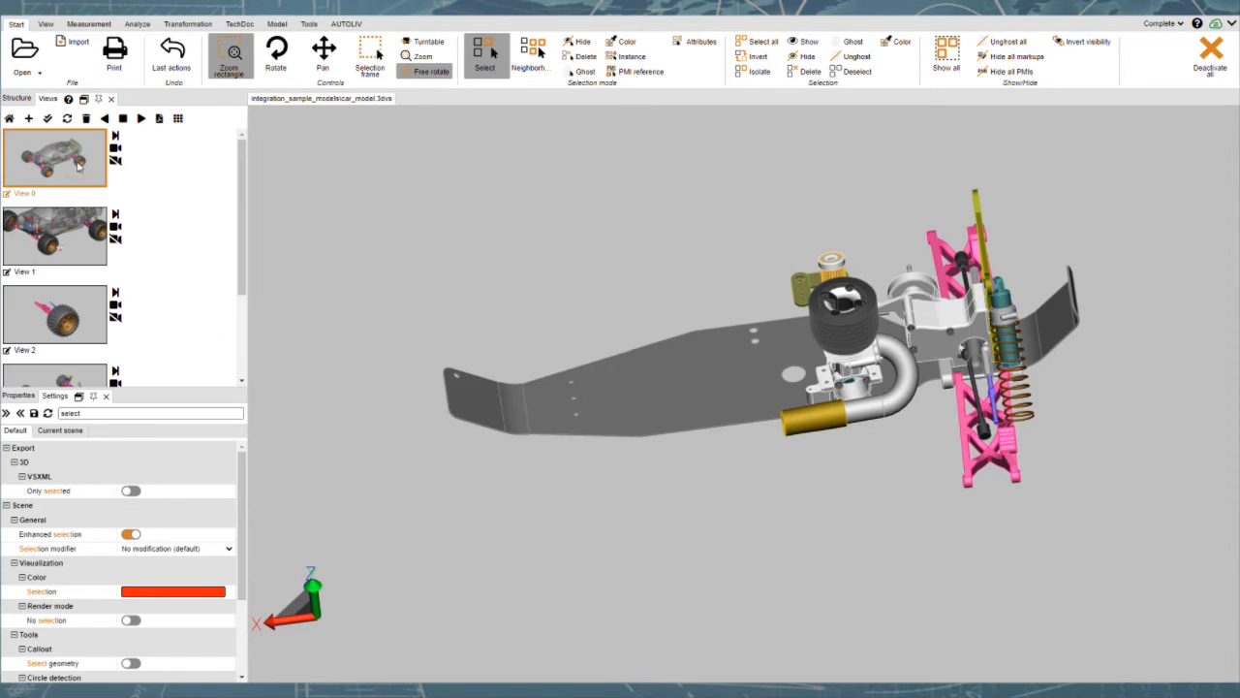
pyautogui.click(80, 167)
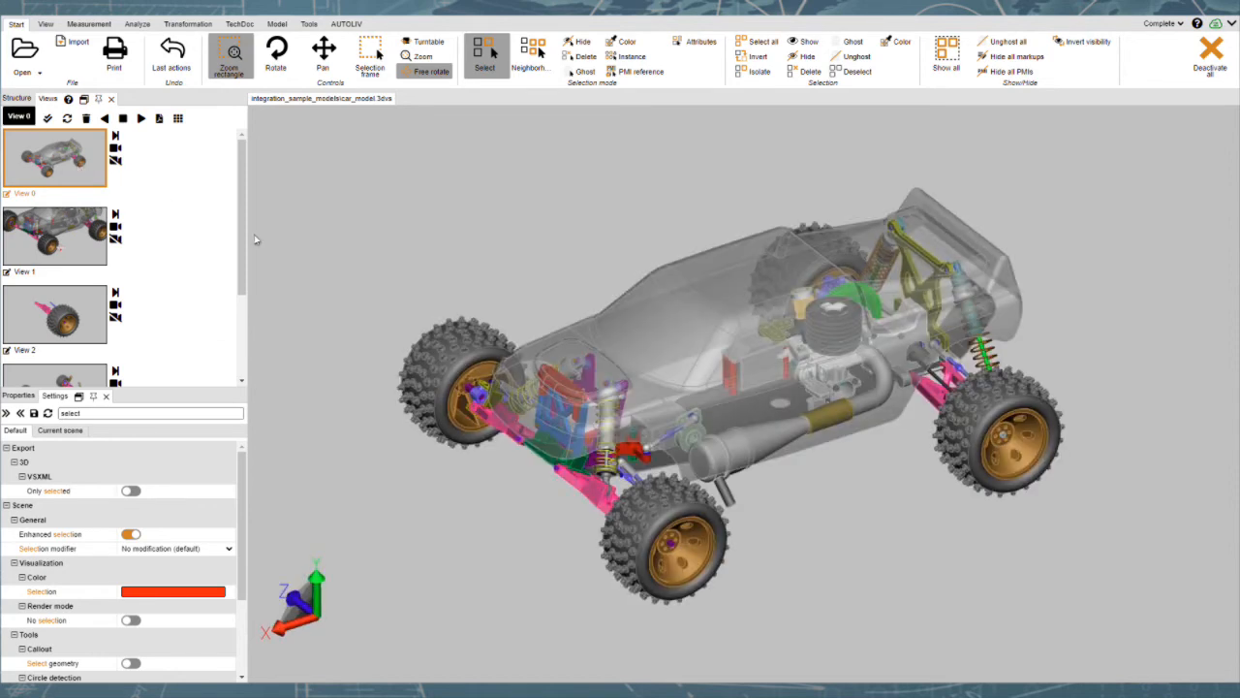
# Set up a Linear distance neighborhood search with Individual behavior around the car body, applying a distance of 2.
pyautogui.click(535, 60)
pyautogui.click(1233, 147)
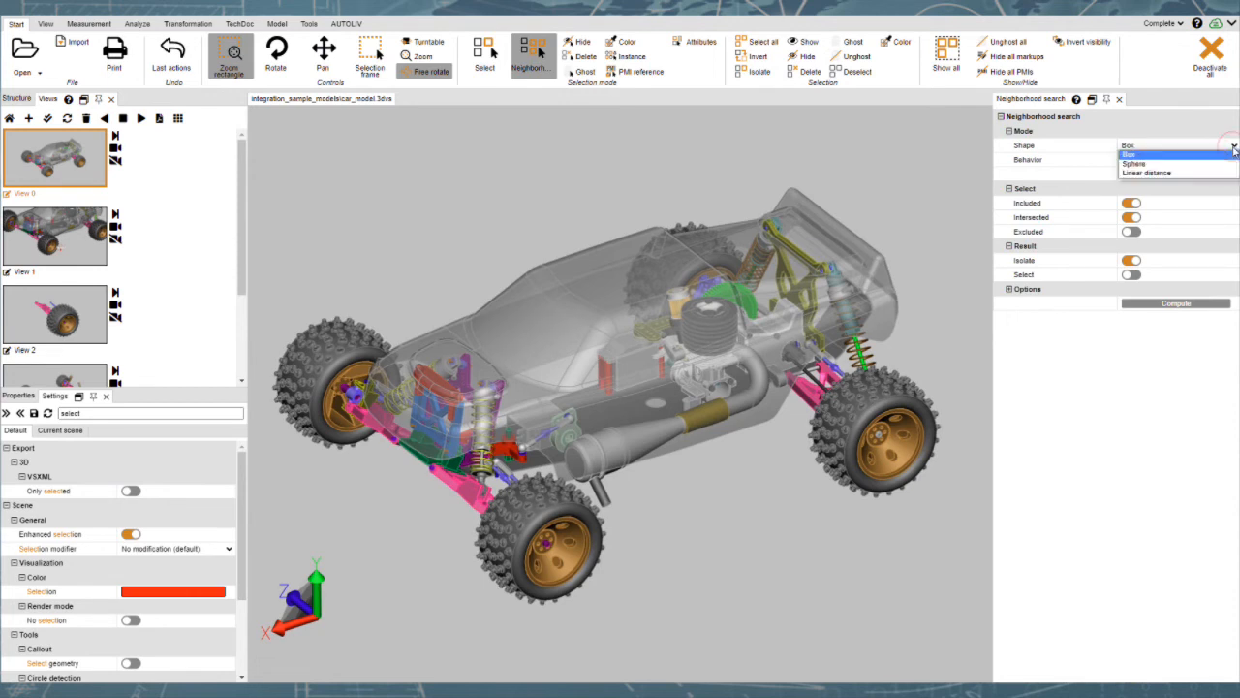
pyautogui.click(1187, 169)
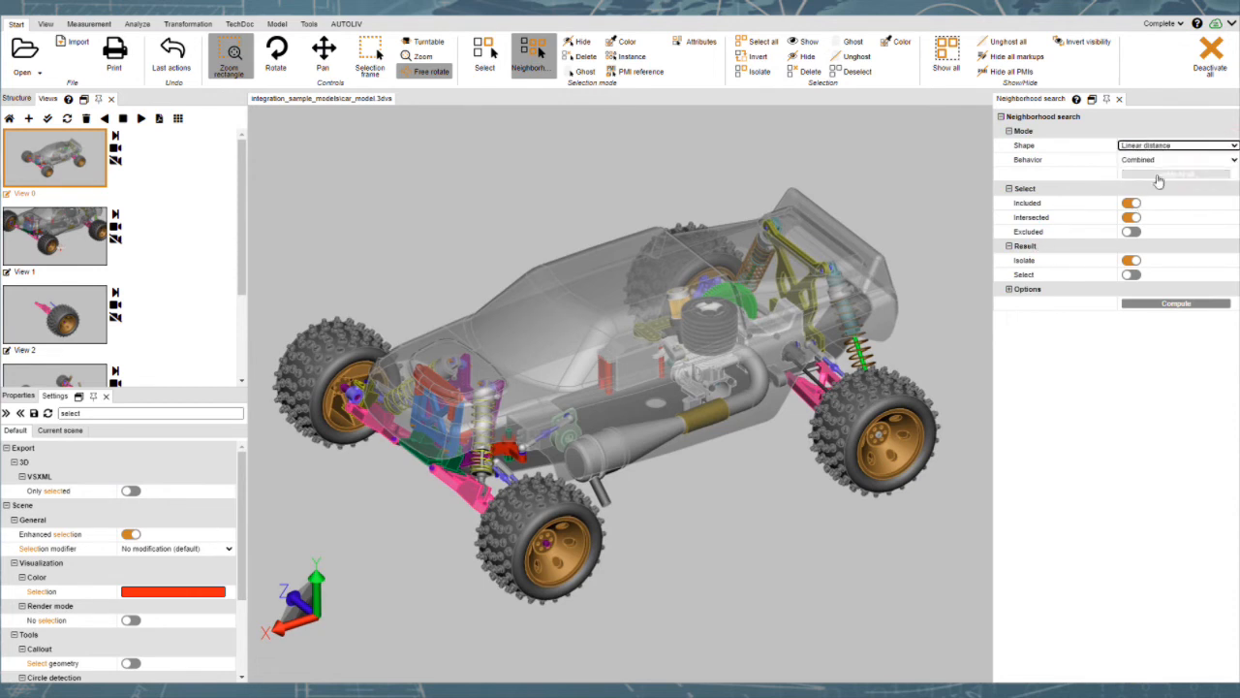
pyautogui.click(1182, 159)
pyautogui.click(1164, 180)
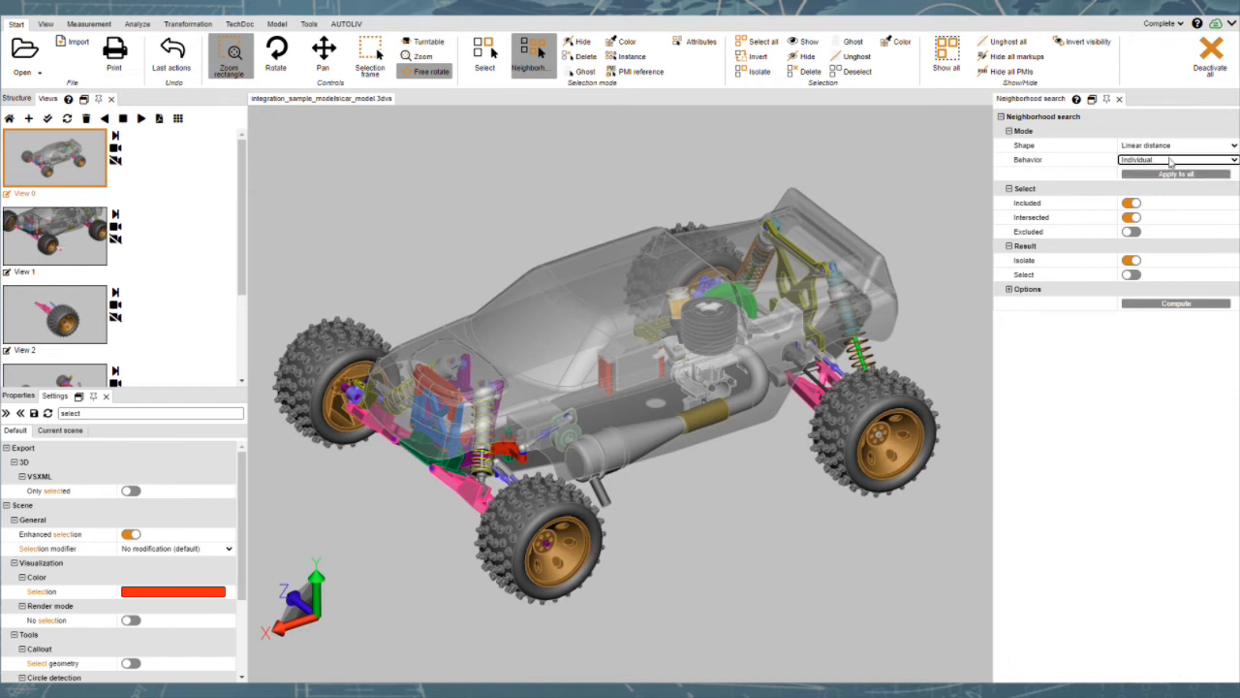
pyautogui.click(590, 301)
pyautogui.click(1169, 178)
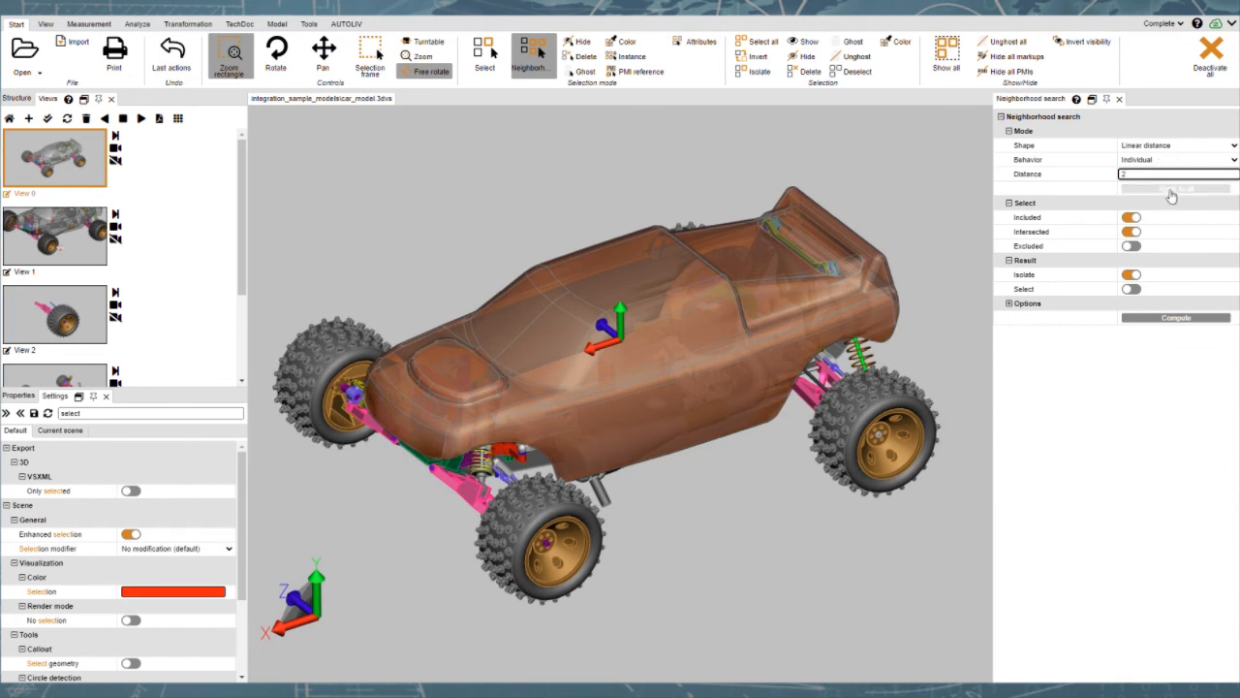
pyautogui.click(1171, 190)
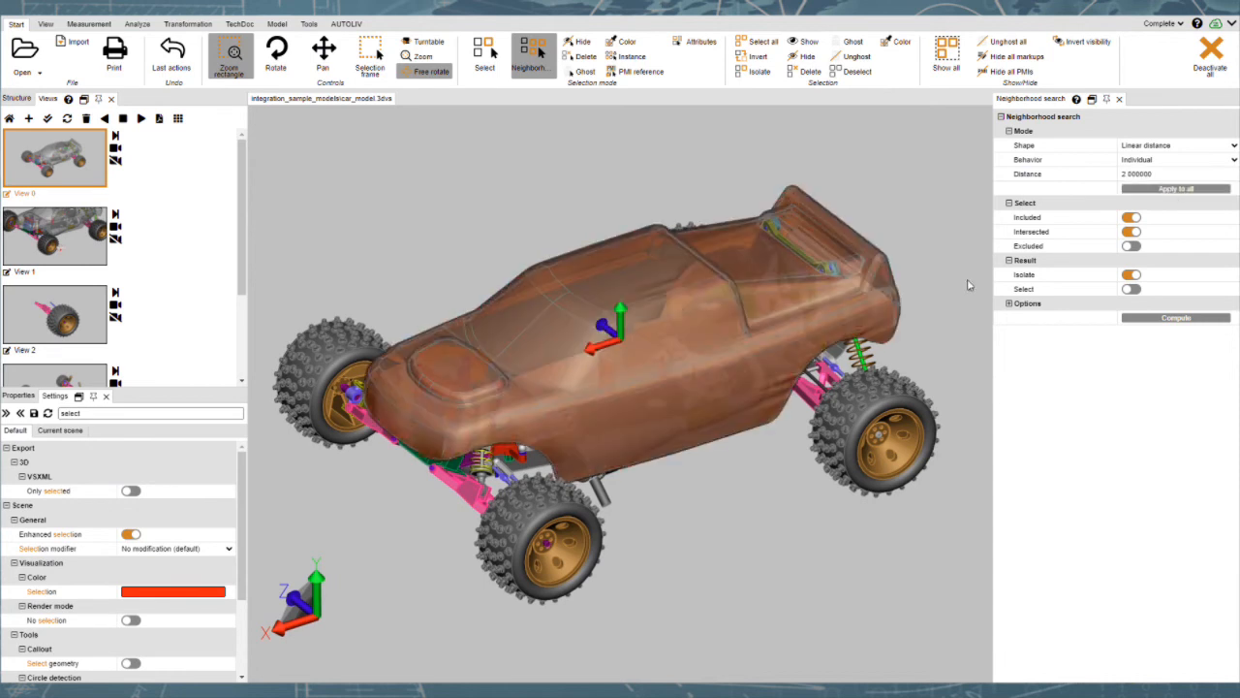
# Save the computed linear distance search result, seen from beneath the car body, as a new view, and restore View 0.
pyautogui.click(1170, 319)
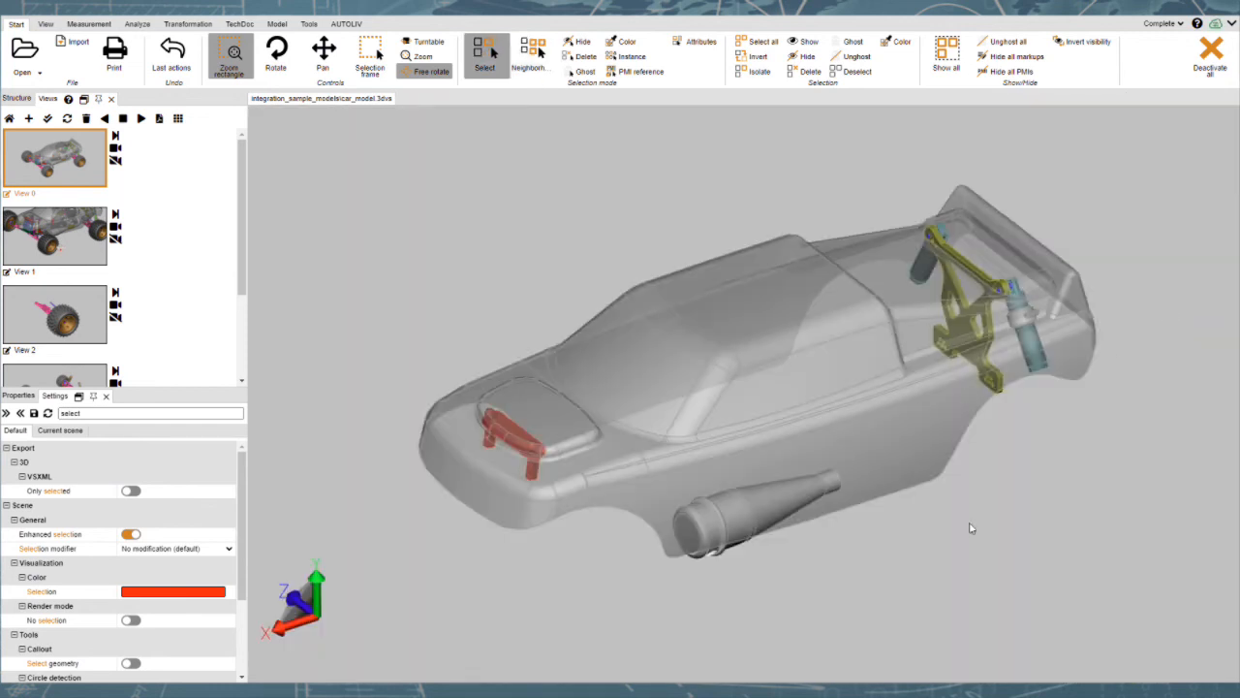
pyautogui.moveTo(977, 520); pyautogui.dragTo(830, 244)
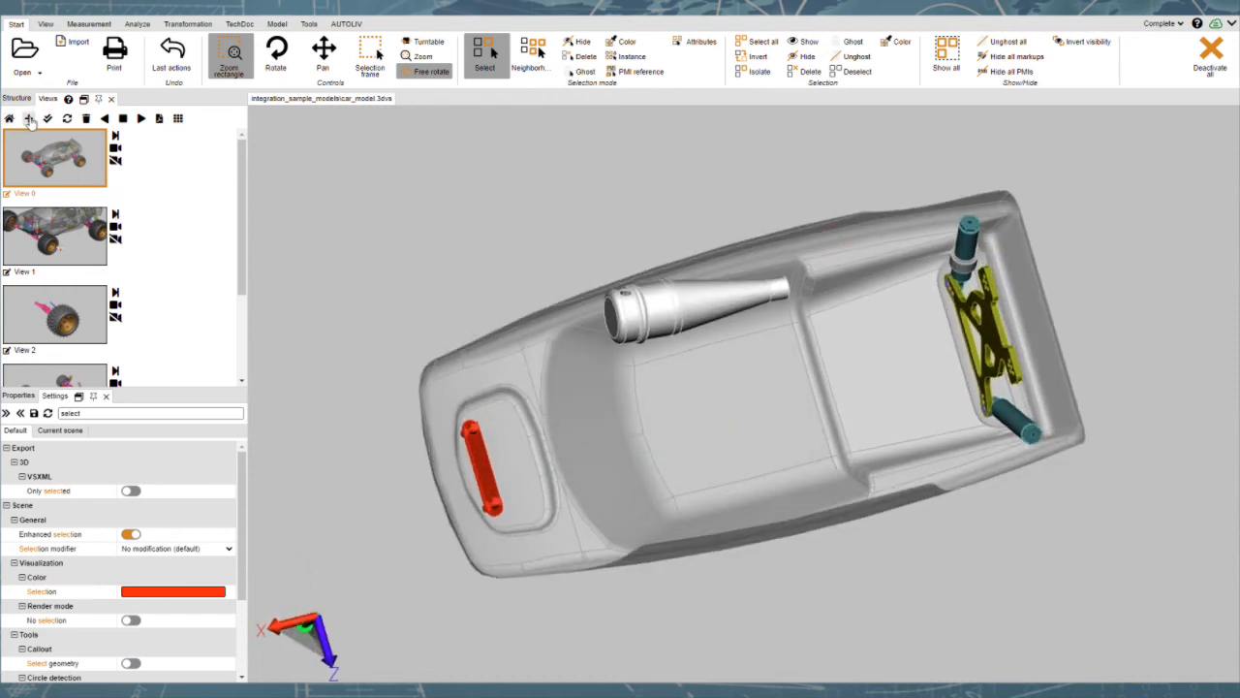
pyautogui.click(29, 117)
pyautogui.scroll(-5, 193, 263)
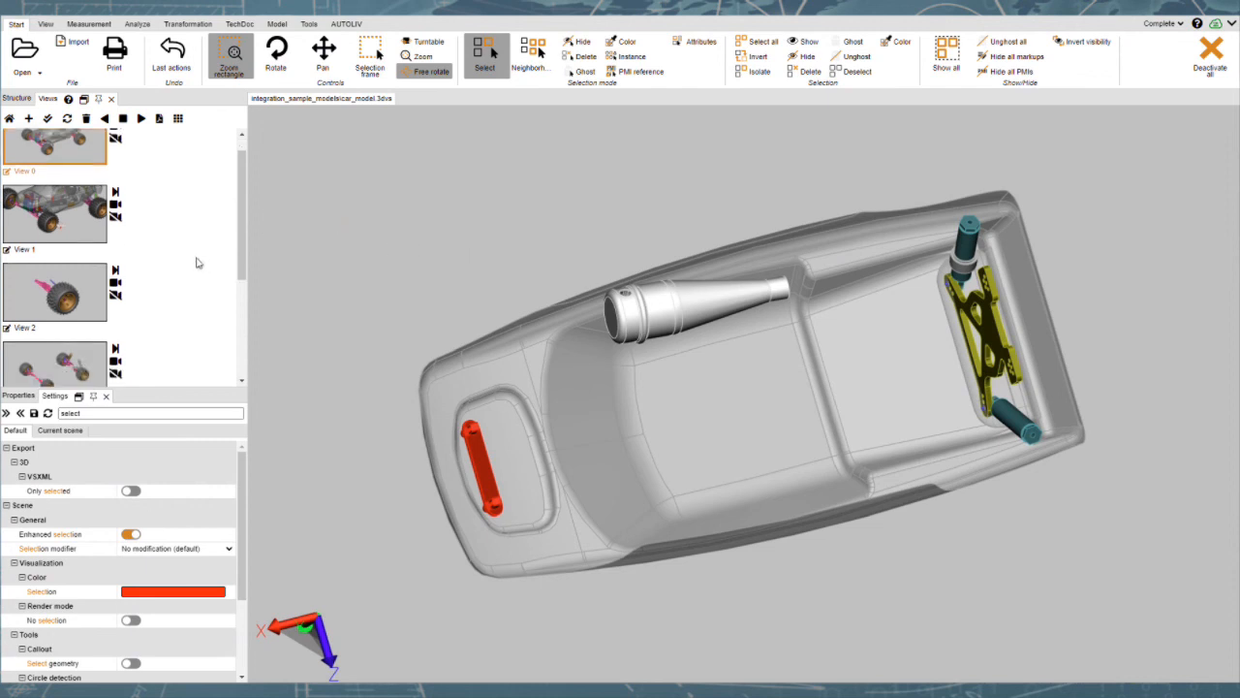
pyautogui.scroll(5, 186, 253)
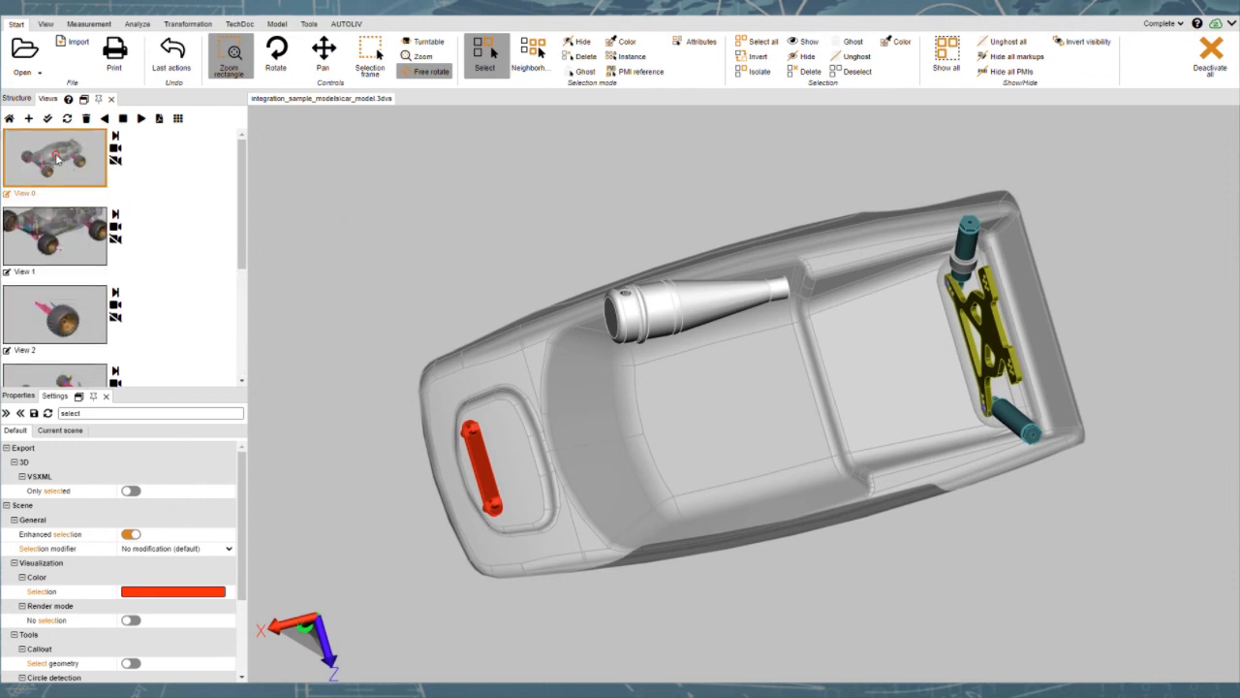
pyautogui.click(56, 158)
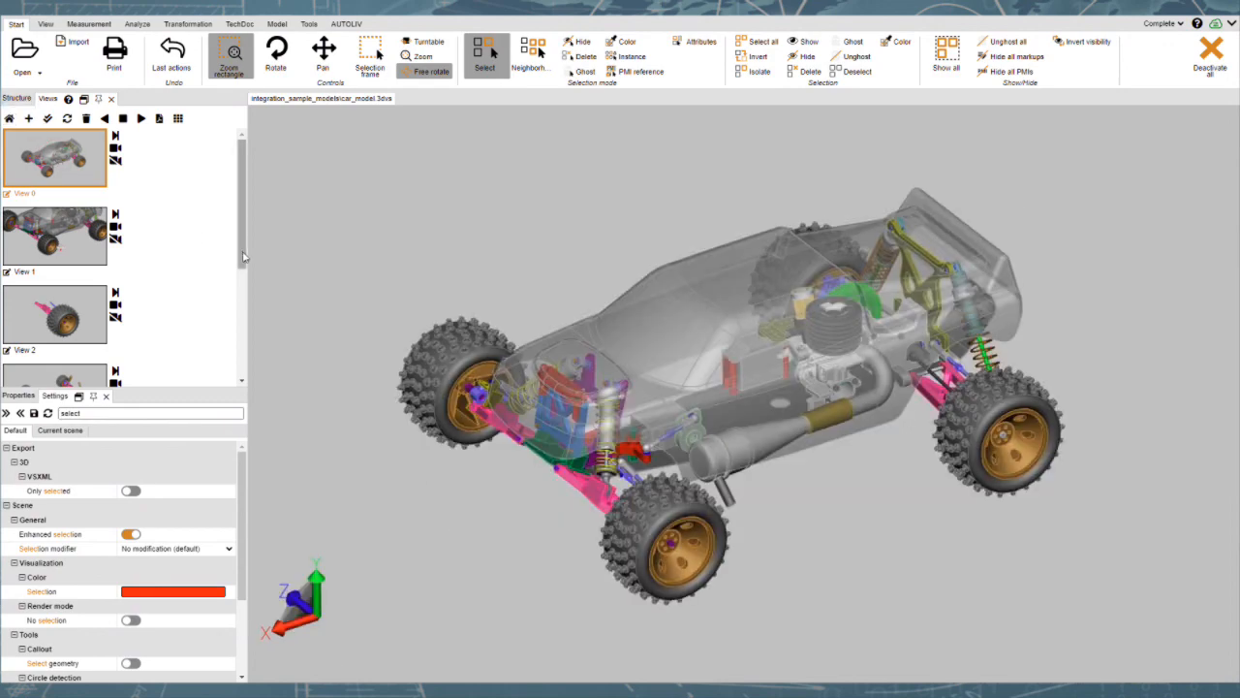